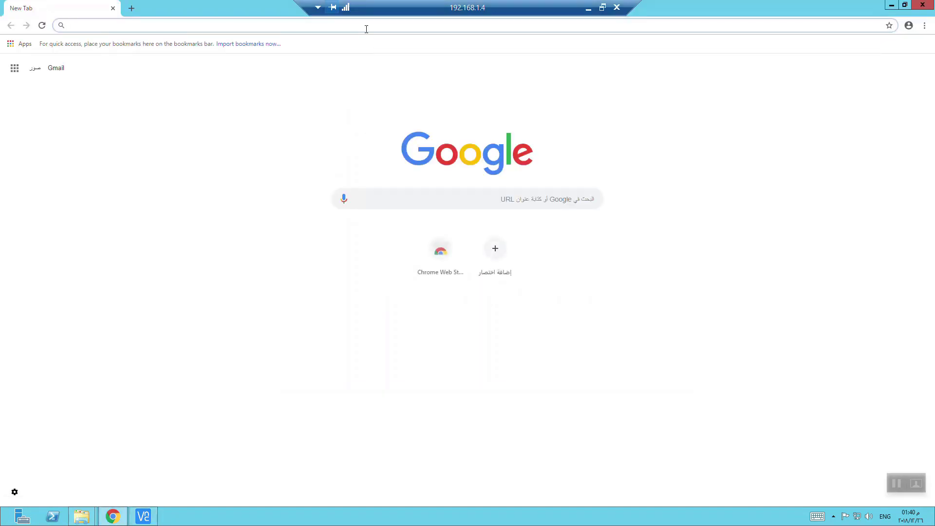
- Search 'download vnc viewer for windows 10', open RealVNC's VNC Viewer page, then minimise the remote session
text(download)
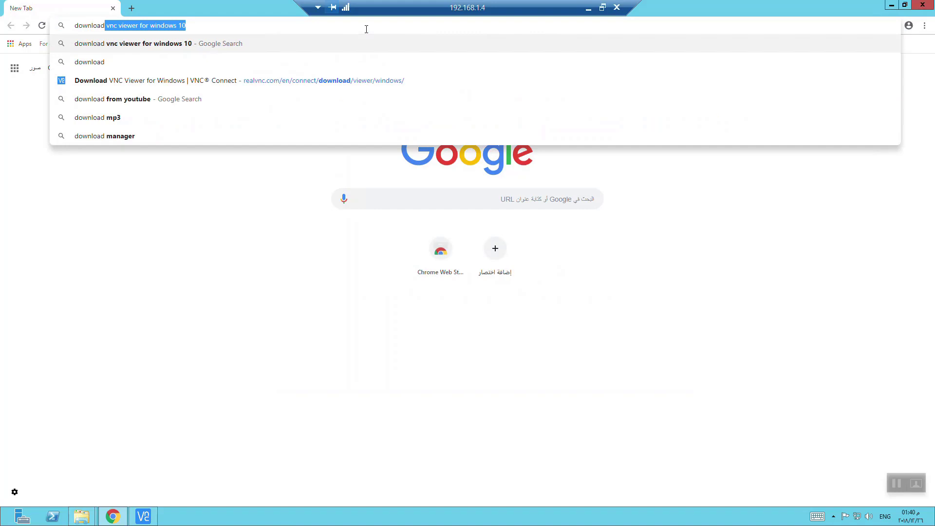
key(Down)
key(Up)
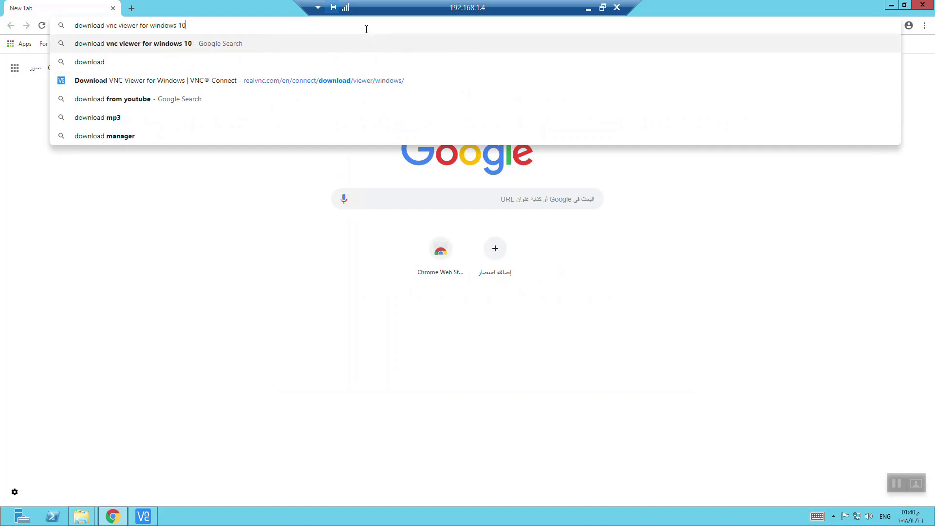
key(Return)
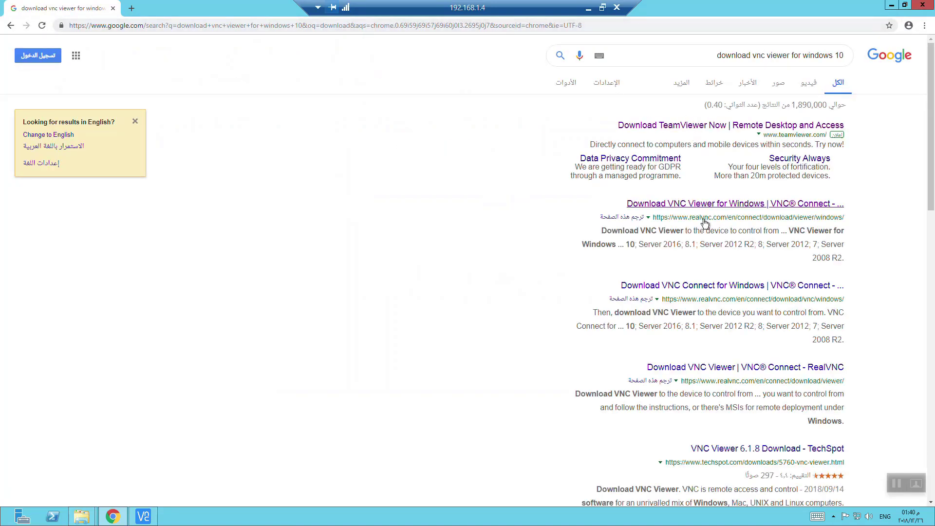
click(715, 207)
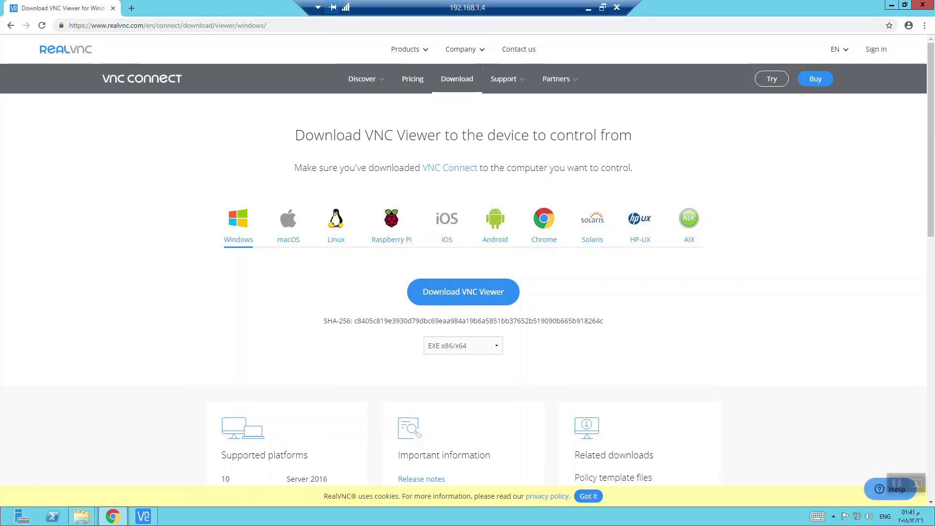
click(589, 10)
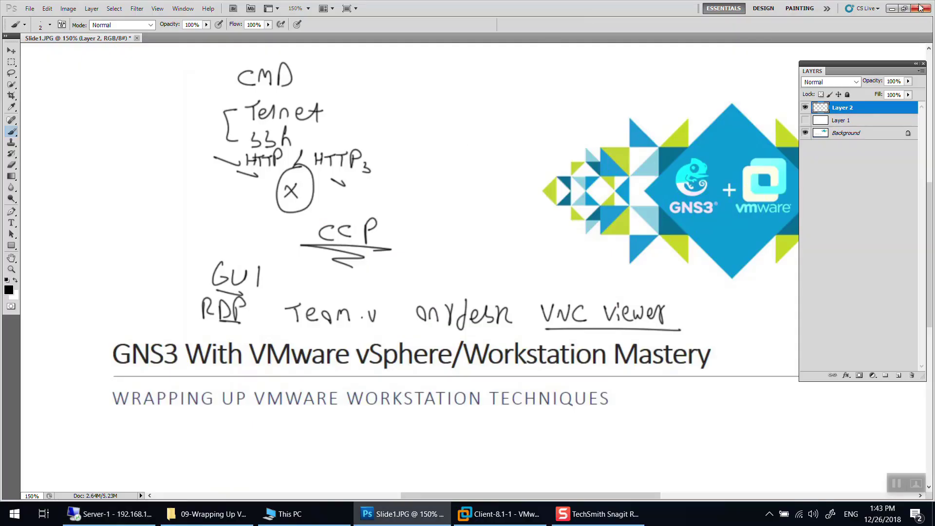
click(117, 517)
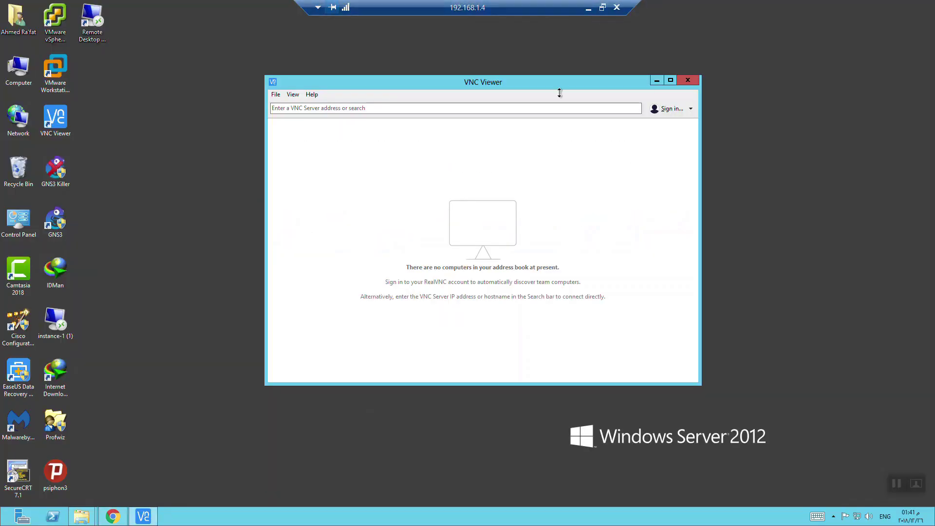
drag(558, 83, 548, 53)
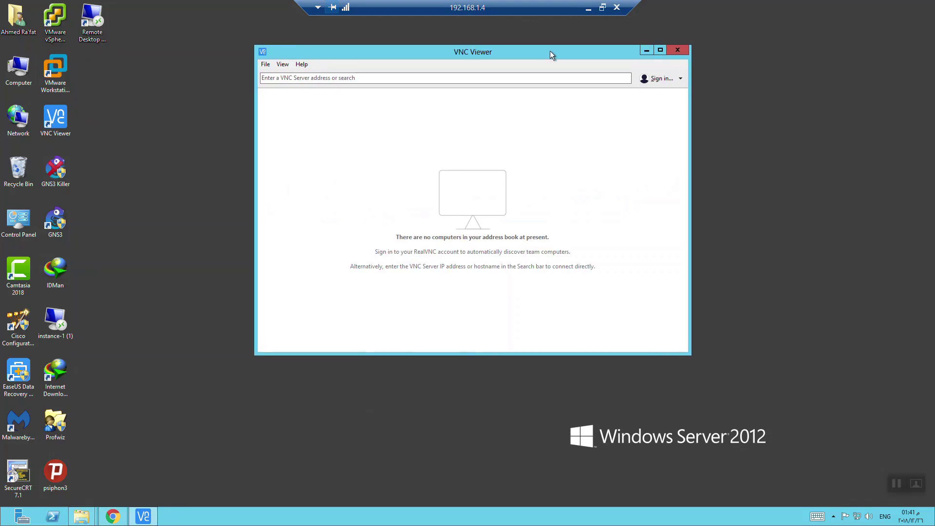
click(588, 9)
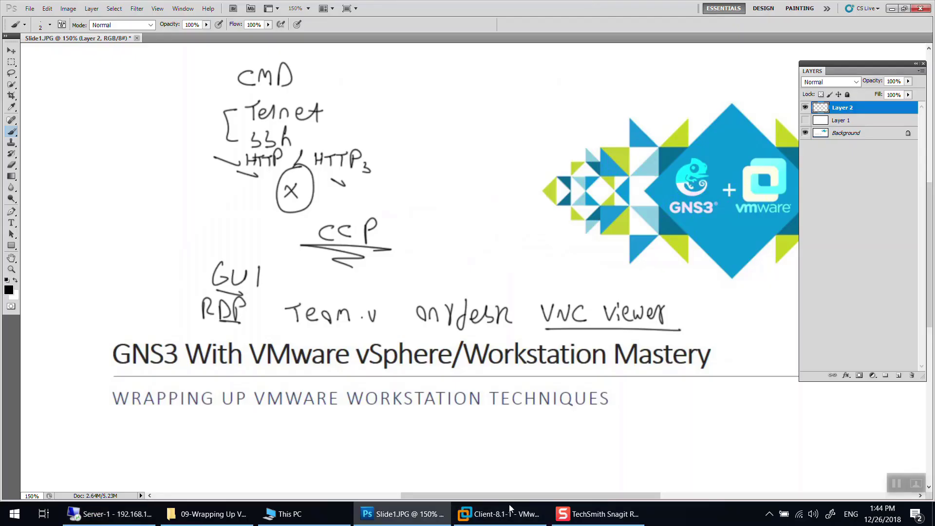
click(501, 514)
- Enable VNC connections for Client-8.1-1, change the port from 6666 to 4444, set a VNC password, and save
right_click(247, 46)
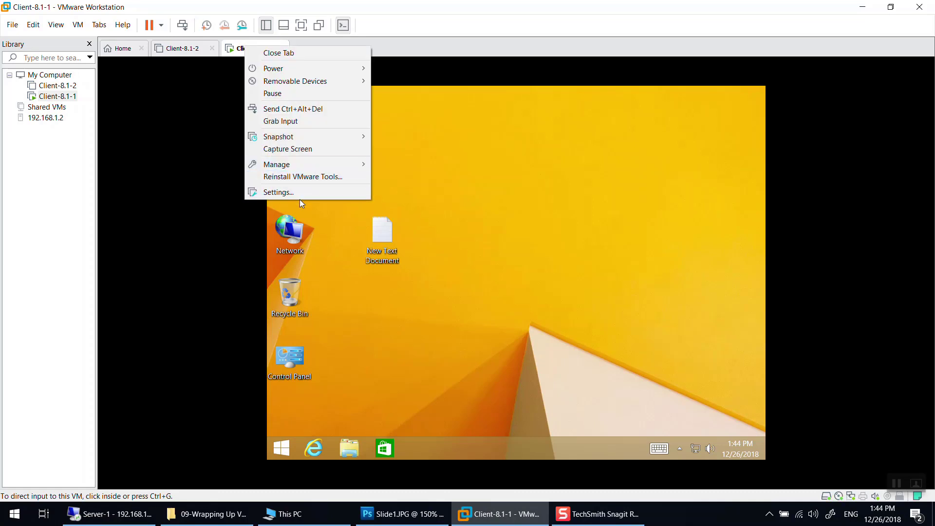
click(300, 194)
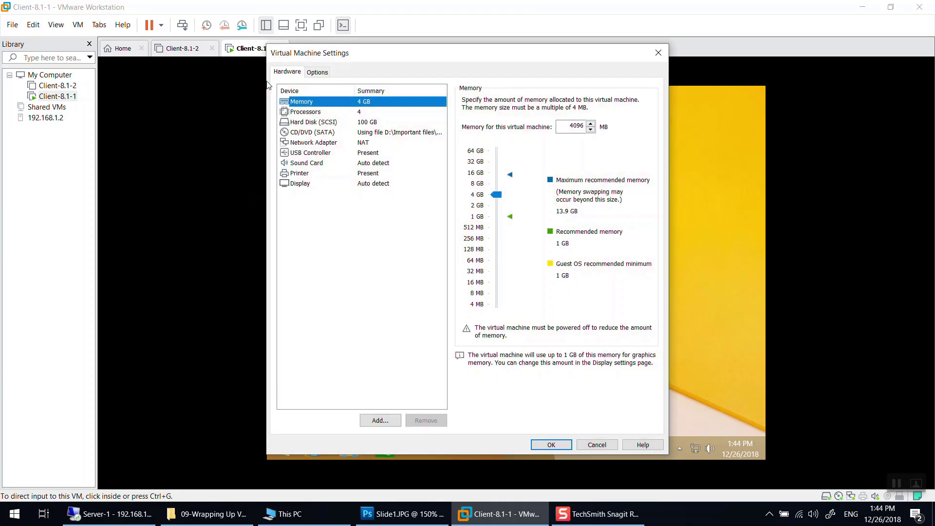
click(317, 73)
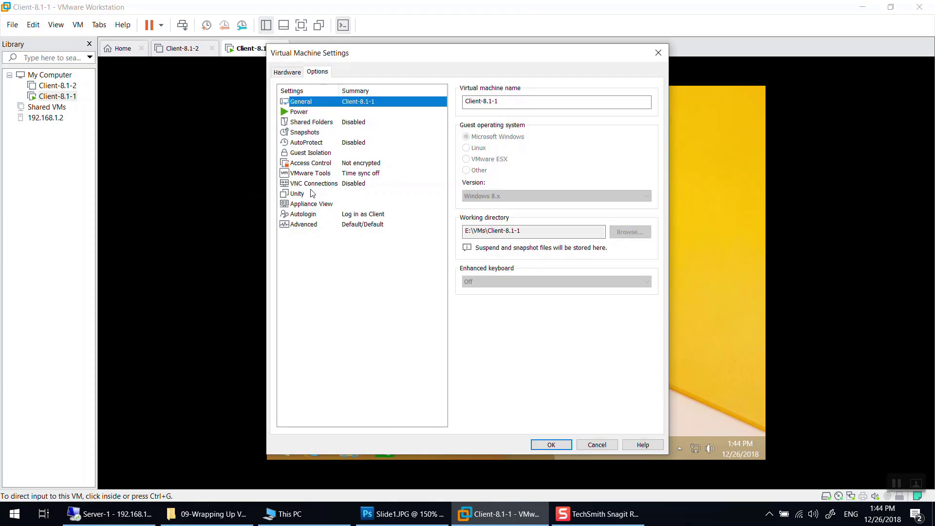
click(312, 184)
click(478, 136)
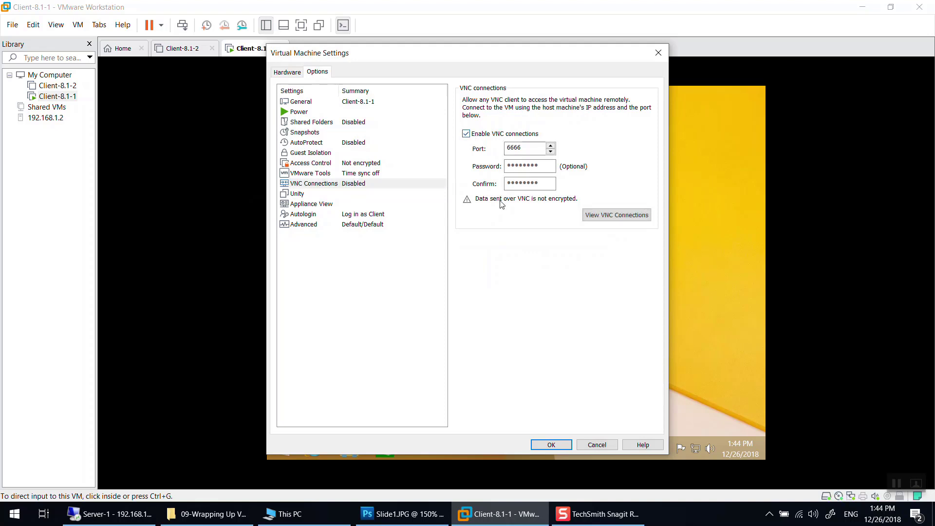
drag(522, 148, 487, 153)
text(4444)
key(Tab)
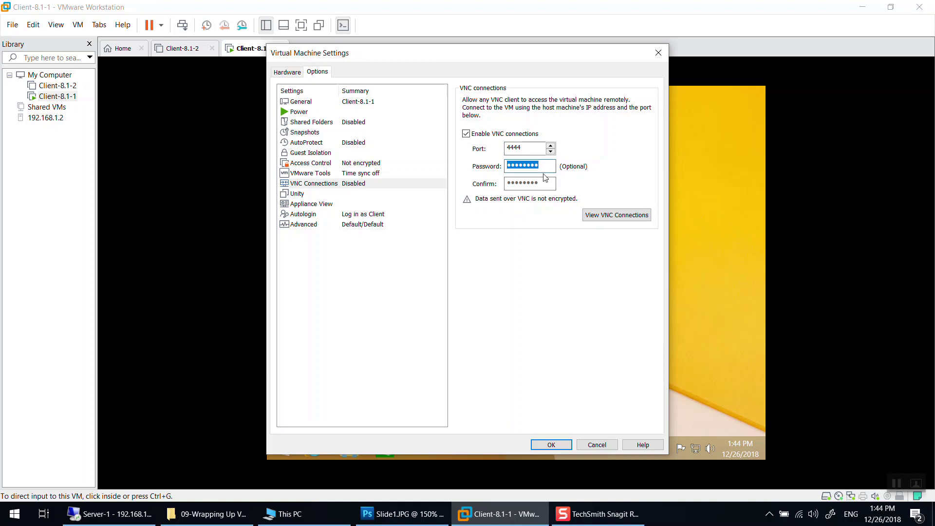
text(pa)
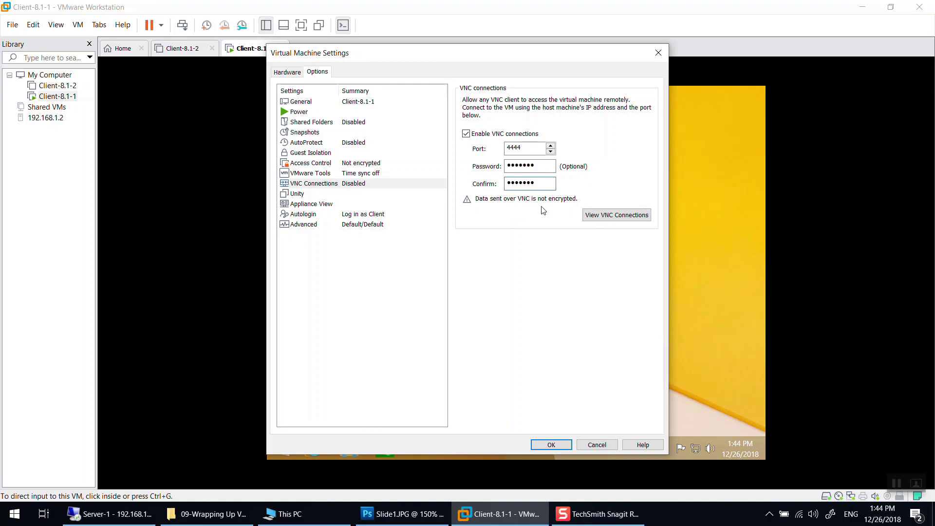
click(551, 444)
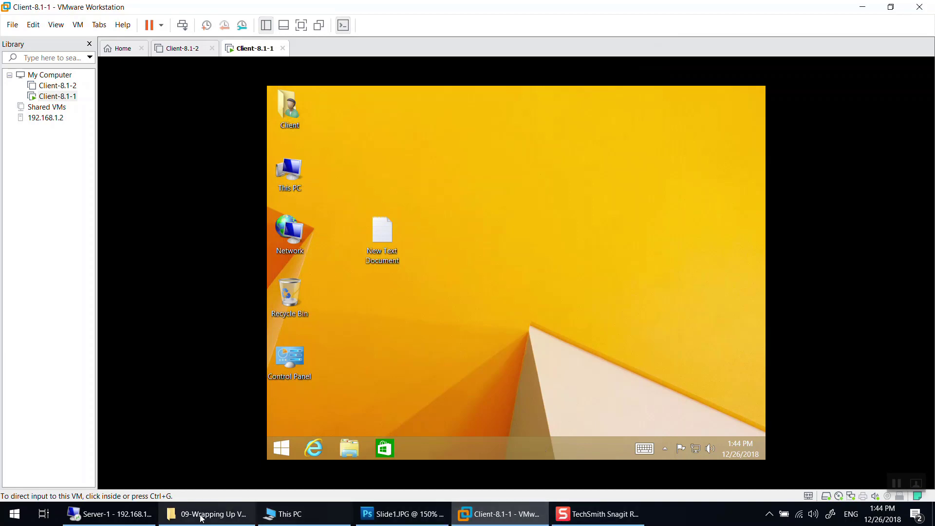
click(112, 514)
click(376, 73)
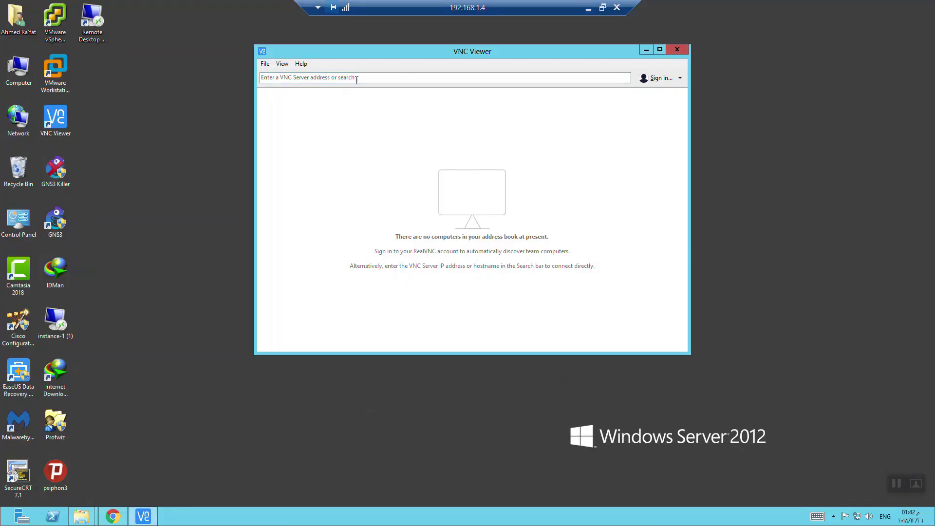
text(19)
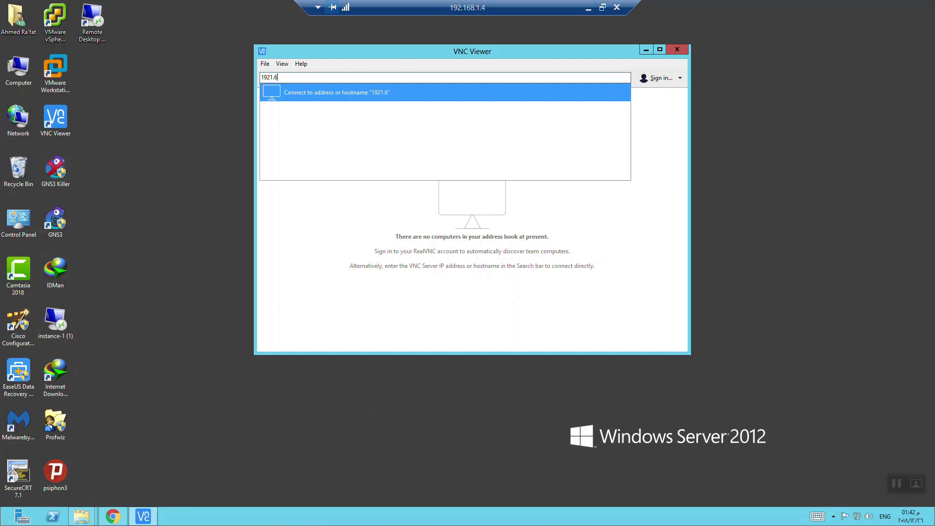
text(2.168.)
click(588, 7)
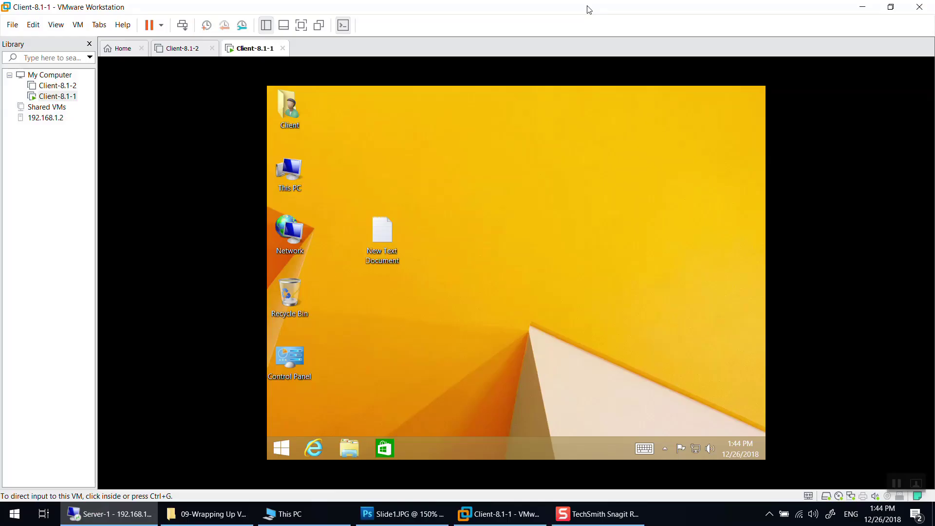
- Open Windows Defender Firewall via Start search and unlock its allowed apps list for editing
click(11, 521)
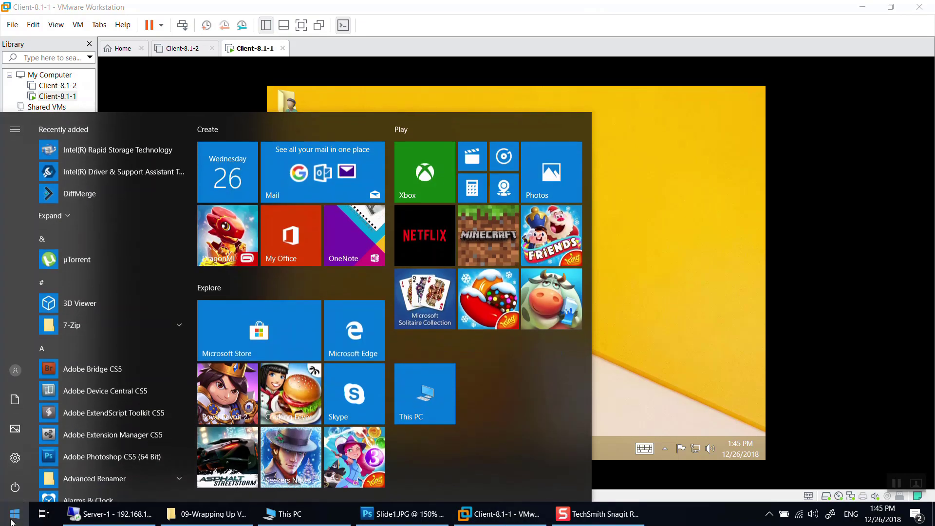
text(windo)
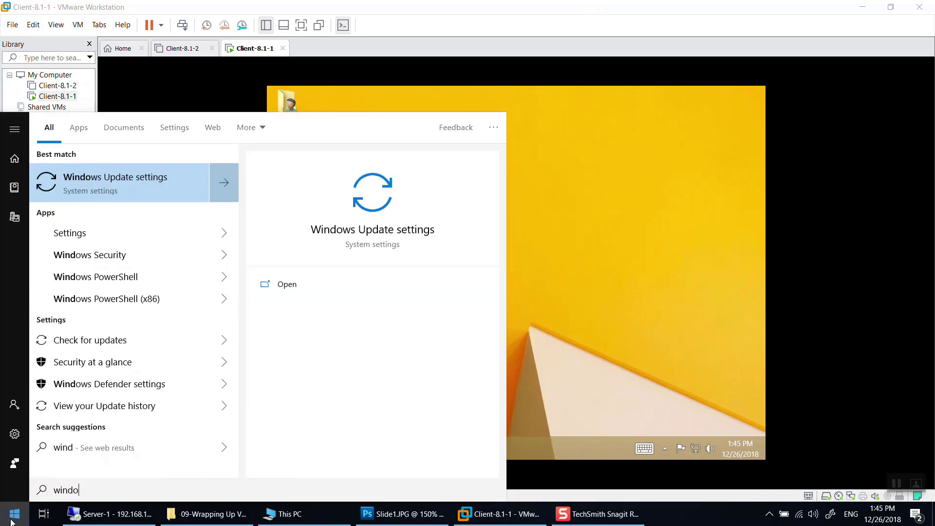
text(ws defender)
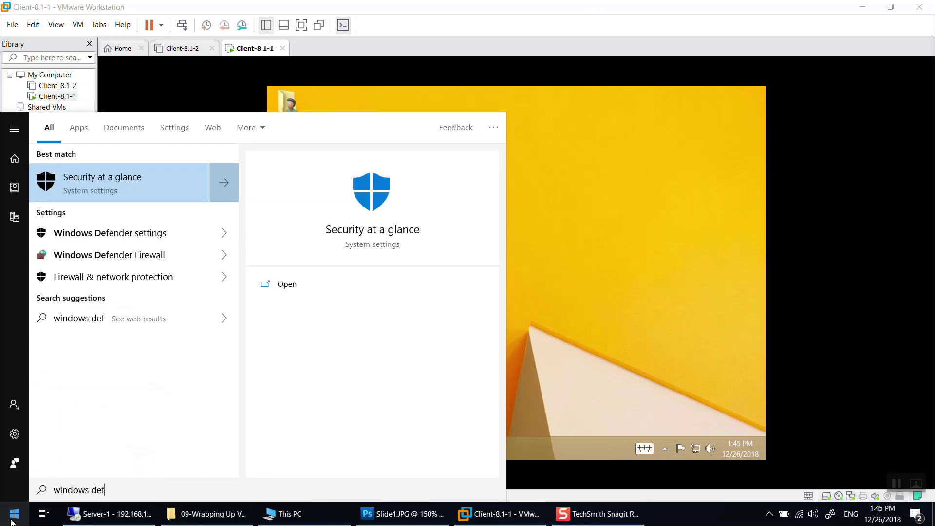
key(Down)
key(Down)
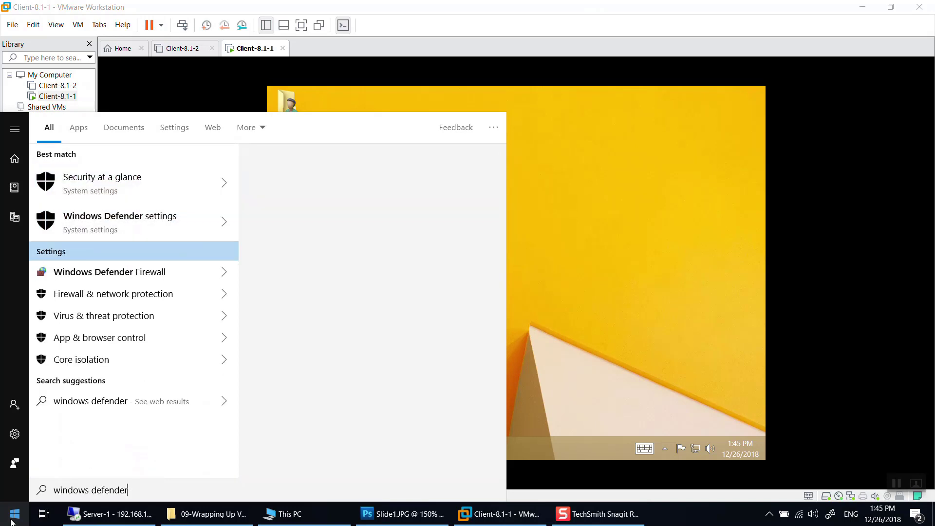
key(Return)
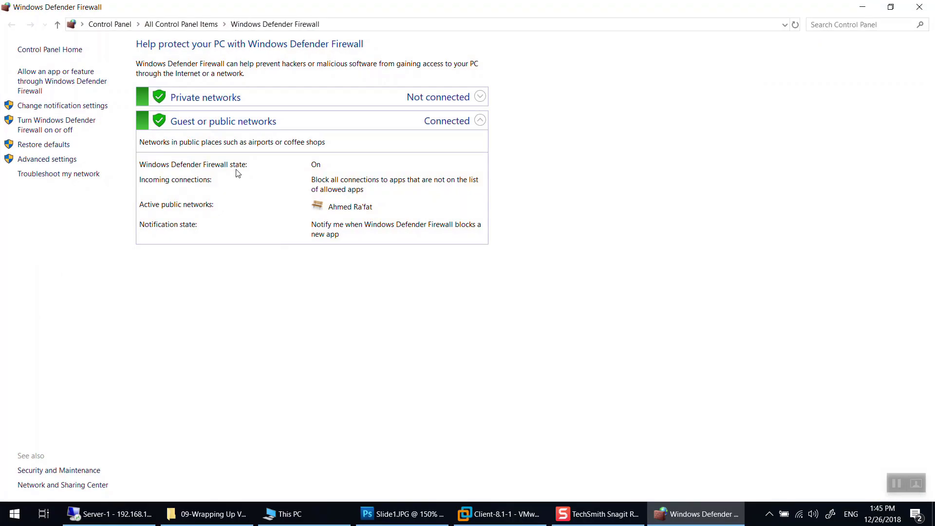
click(862, 7)
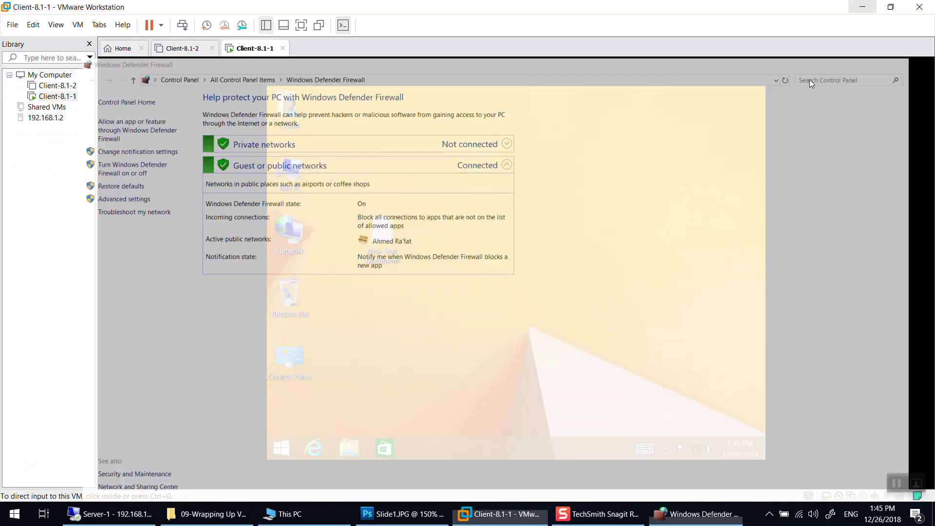
click(699, 522)
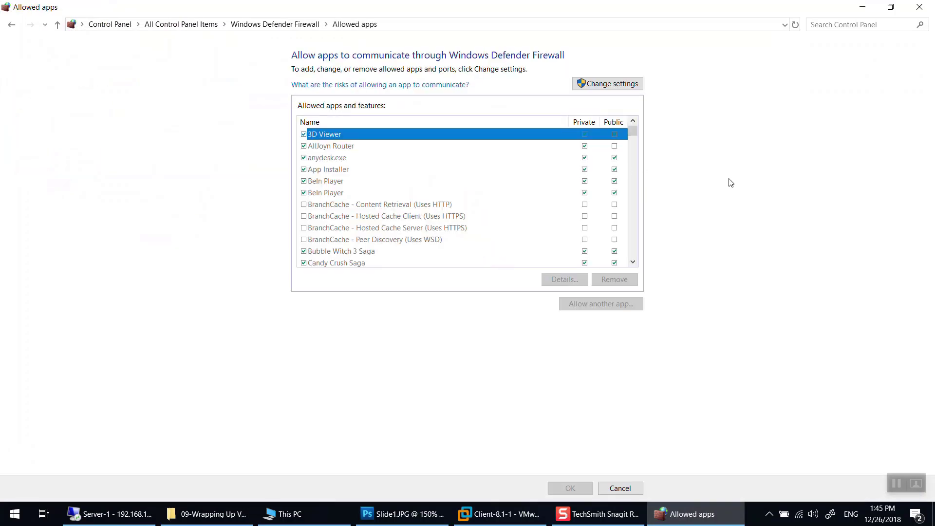
click(611, 83)
click(507, 519)
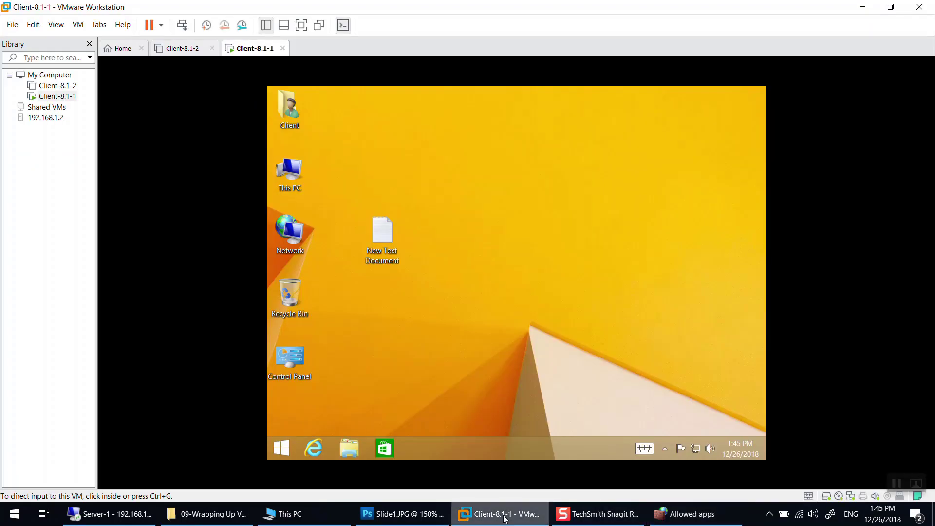
right_click(259, 48)
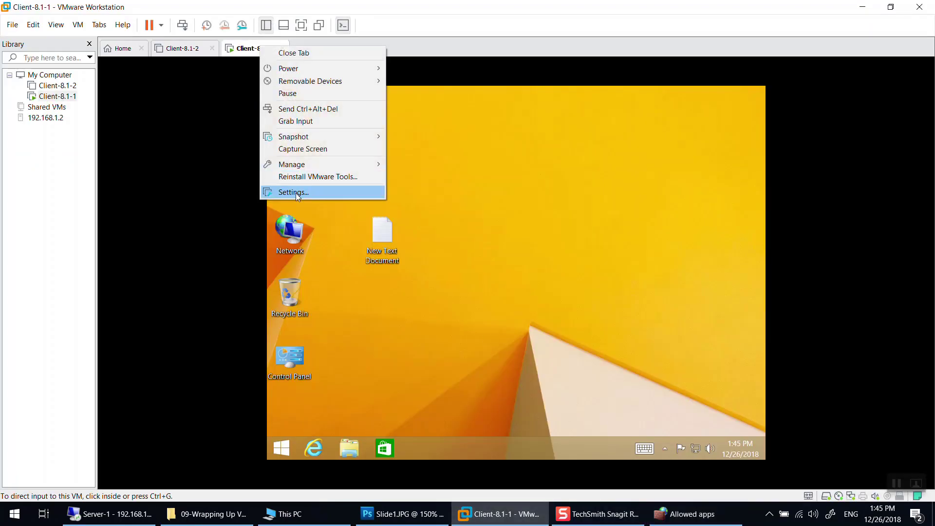
click(296, 192)
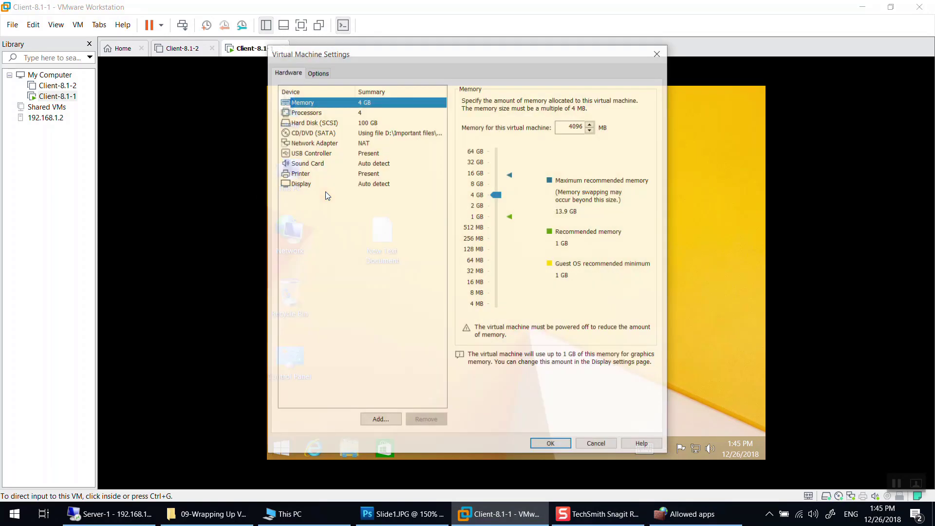
click(318, 72)
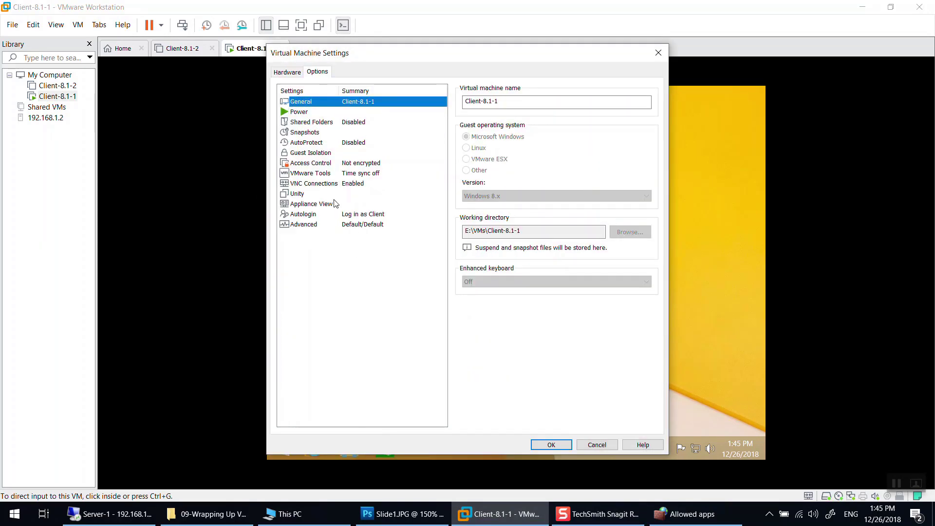
click(348, 184)
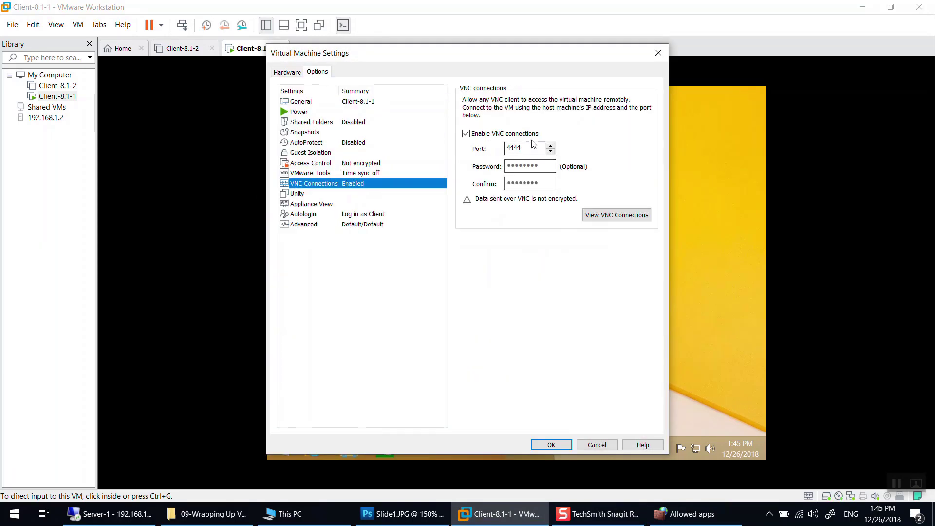
drag(533, 148, 501, 147)
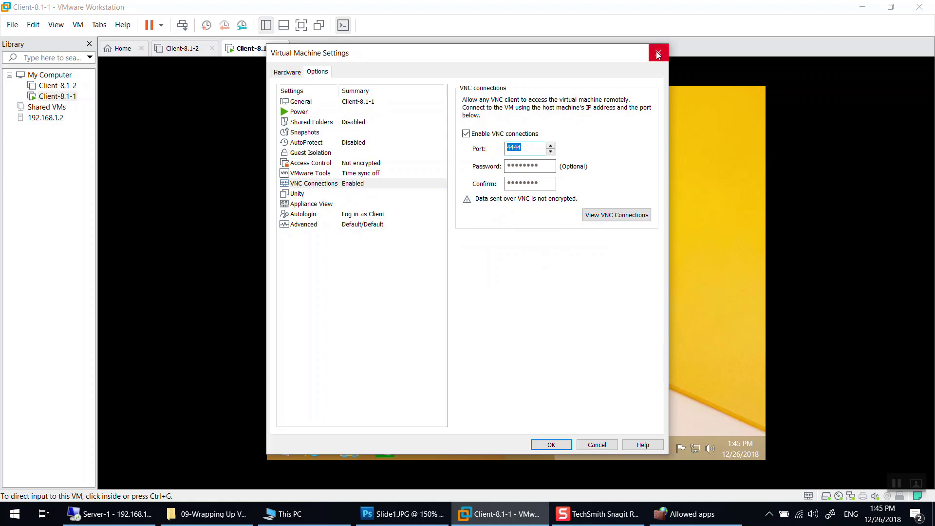
click(686, 513)
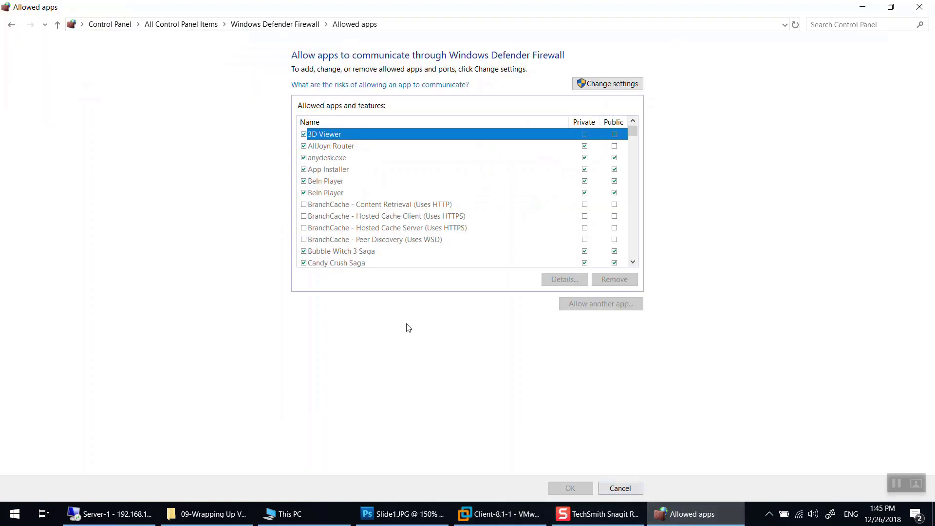
click(609, 84)
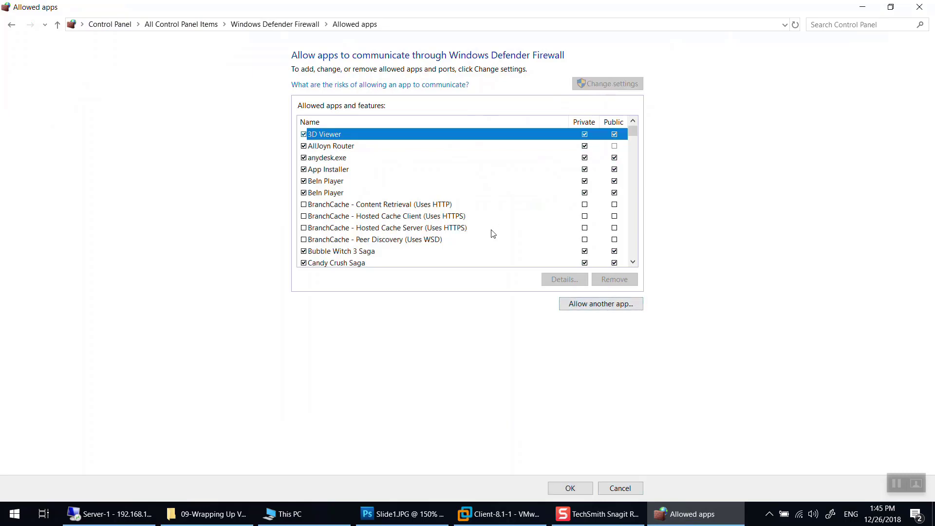
scroll(493, 234, down, 5)
scroll(493, 233, down, 10)
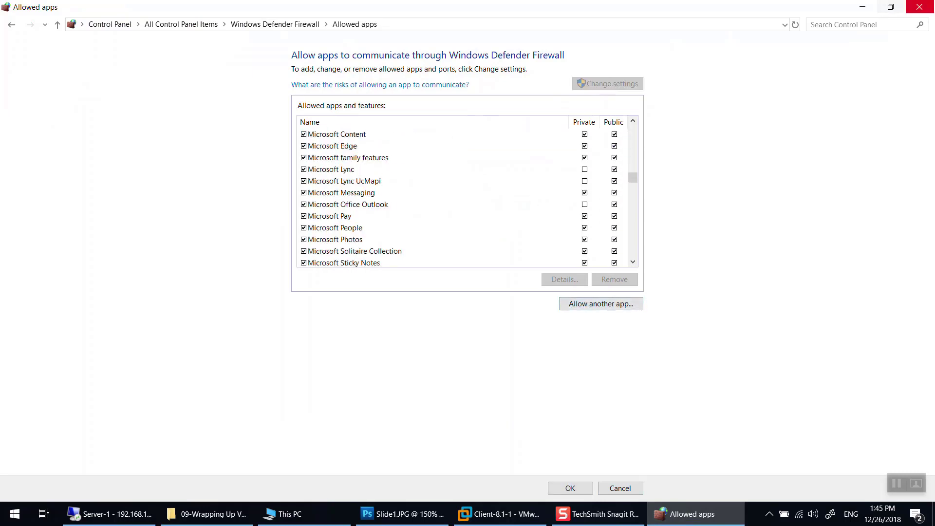
click(919, 6)
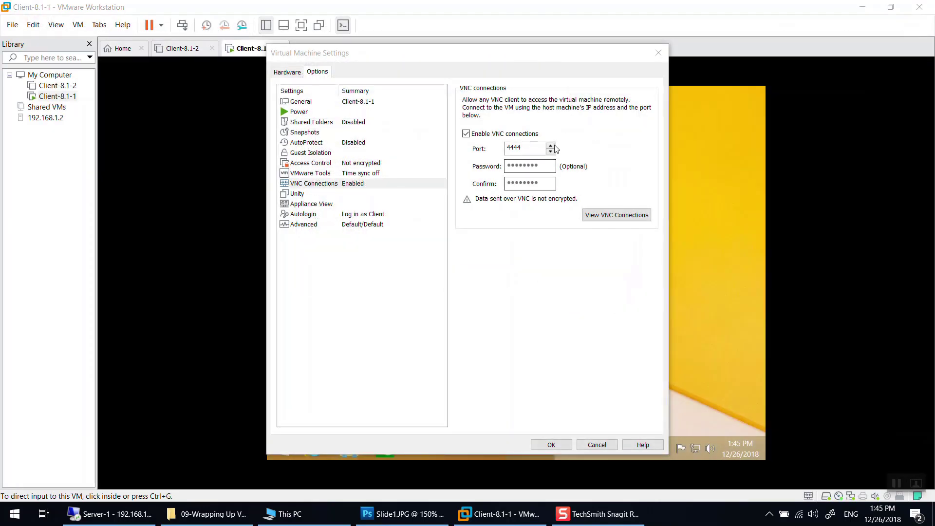
click(658, 53)
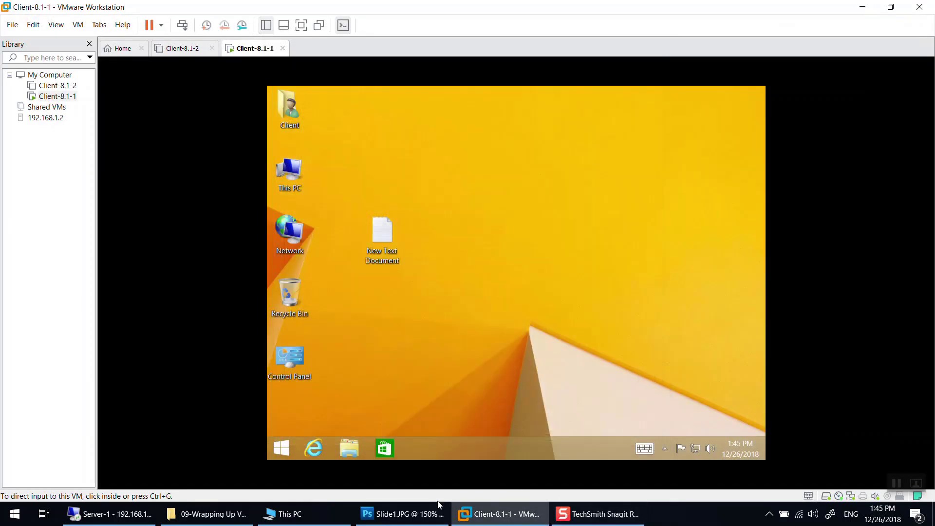
- In the Server-1 session, point VNC Viewer at 192.168.1.126:4444 and start connecting
click(130, 519)
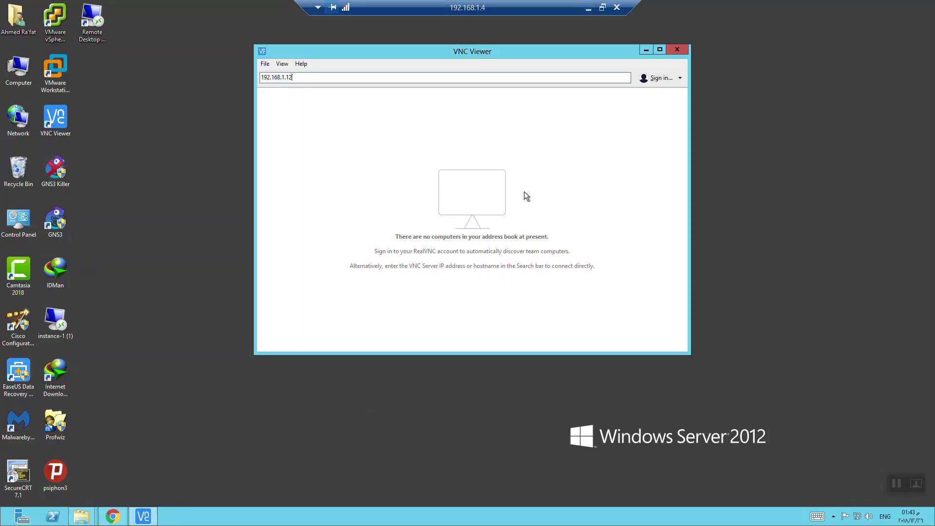
text(6)
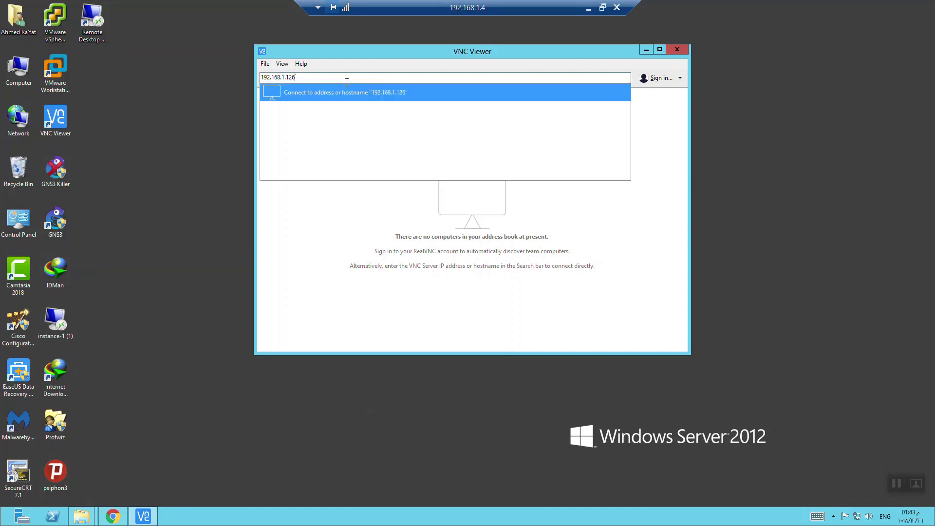
text(:4444)
drag(296, 77, 260, 77)
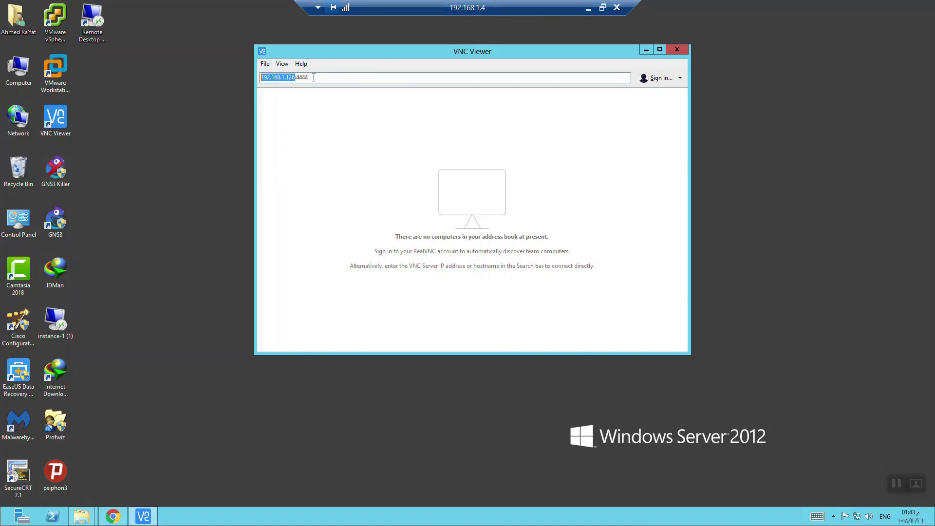
double_click(302, 77)
key(Return)
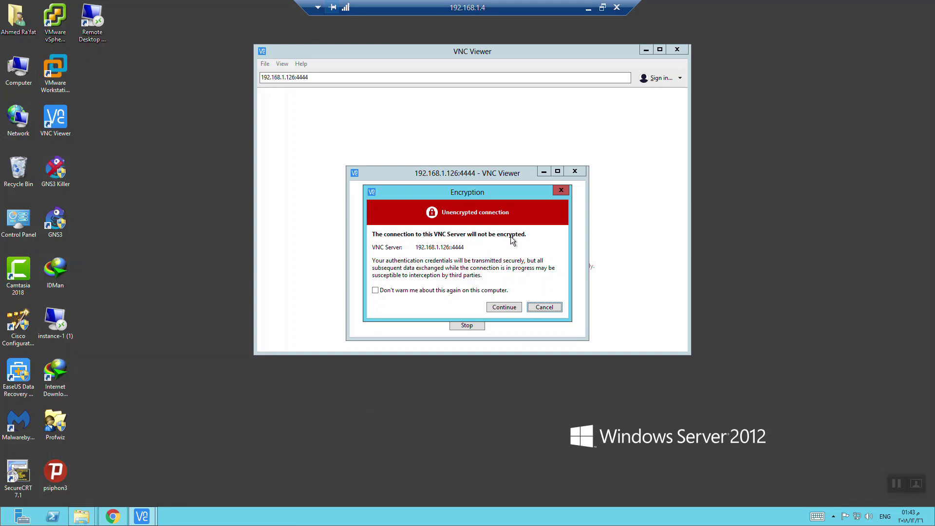
- Continue past the unencrypted warning without future prompts, and enter the VM's VNC password with Remember password ticked
click(392, 291)
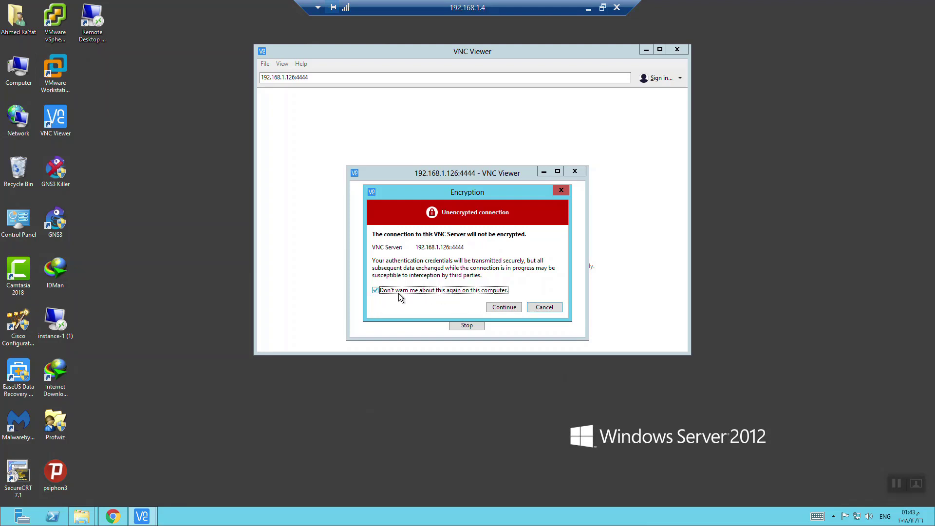
click(502, 307)
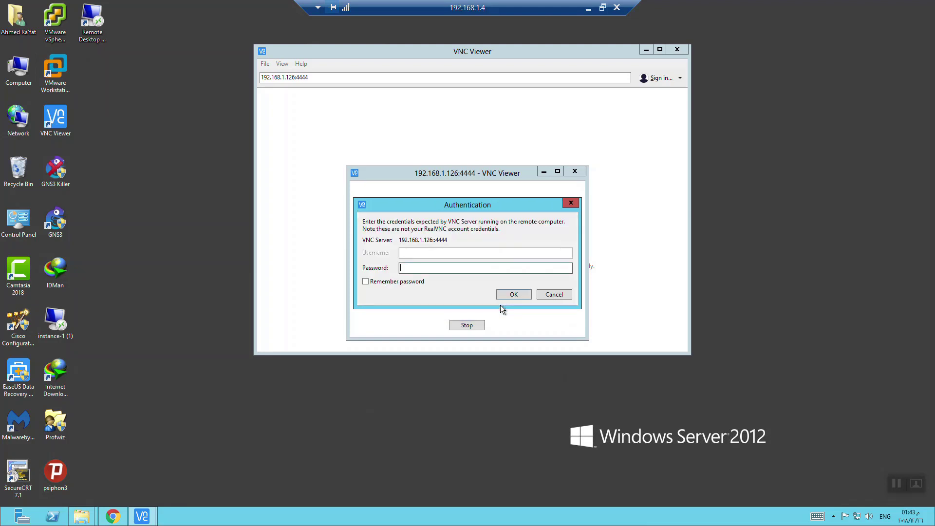
text(***)
click(407, 283)
- Log in to the Client-8.1-1 desktop, browse This PC's drives in the maximised viewer, then close it
click(517, 296)
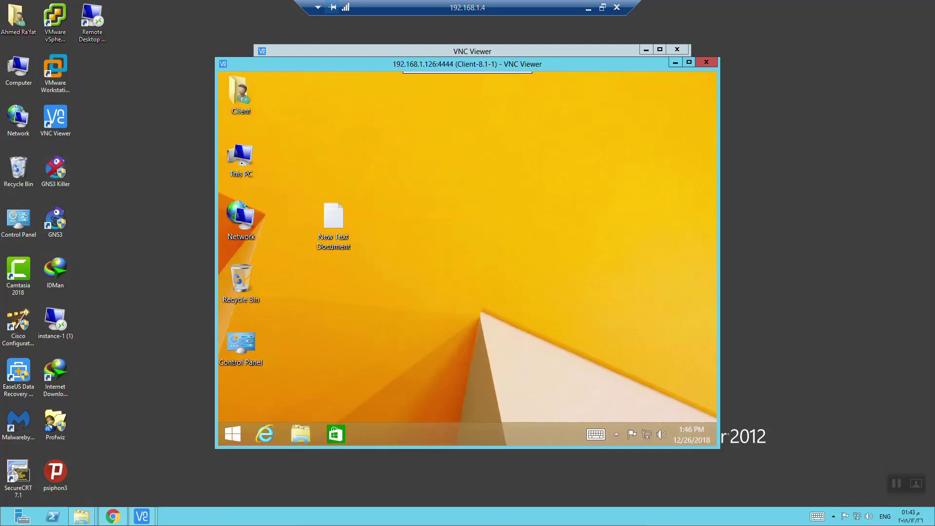
click(243, 167)
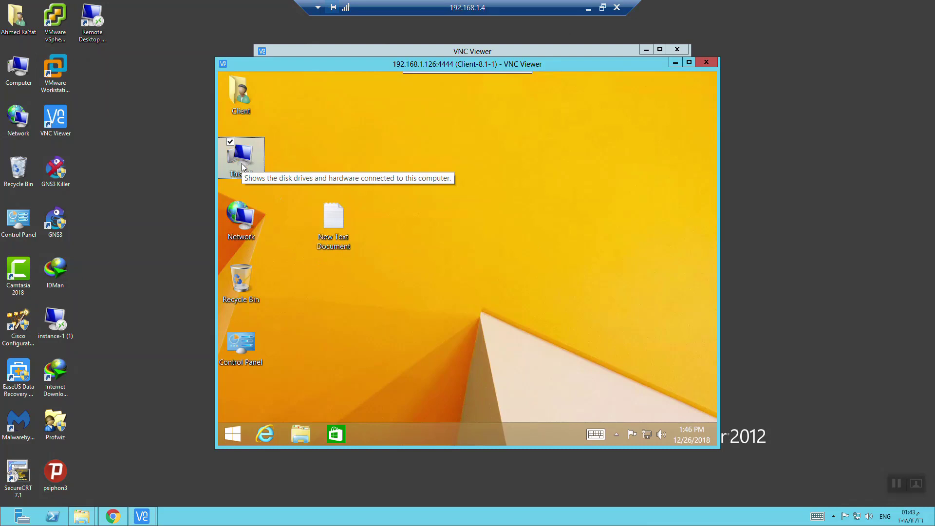
double_click(243, 167)
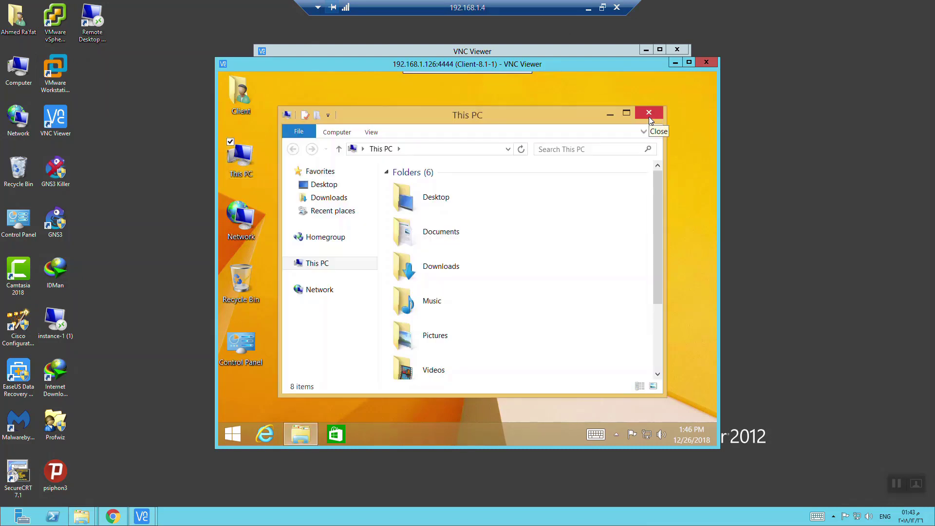
click(689, 62)
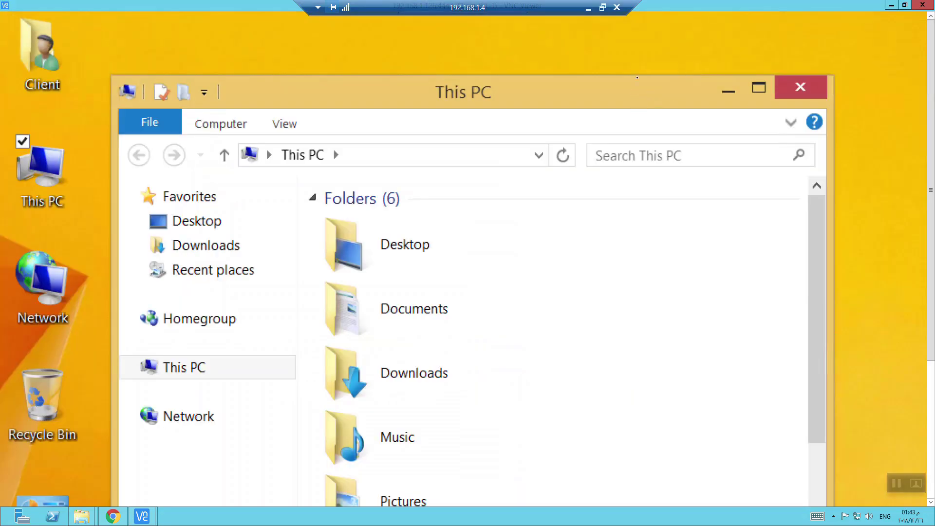
drag(637, 80, 654, 33)
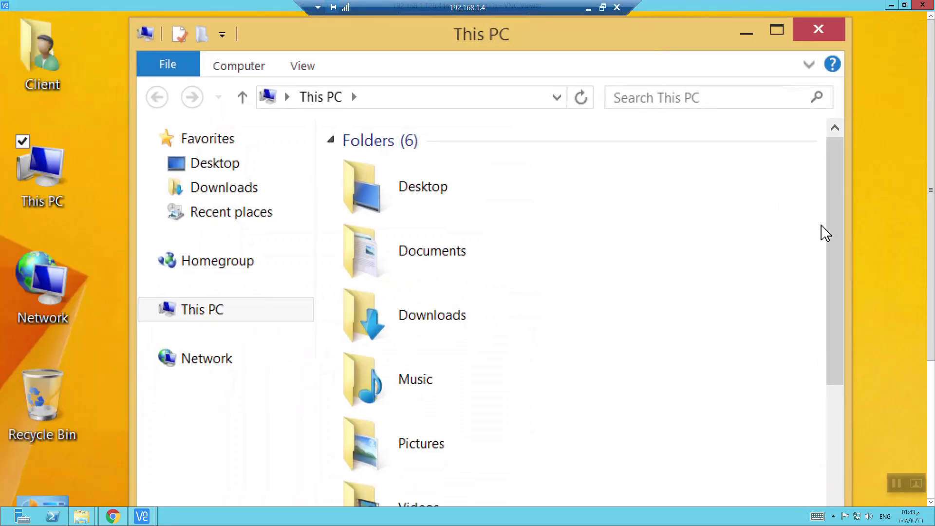
drag(830, 235, 826, 414)
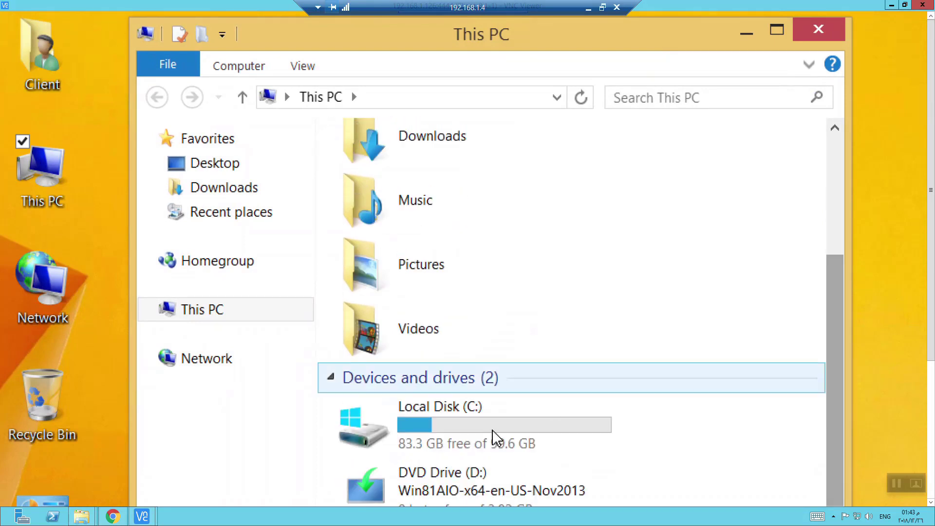
click(818, 30)
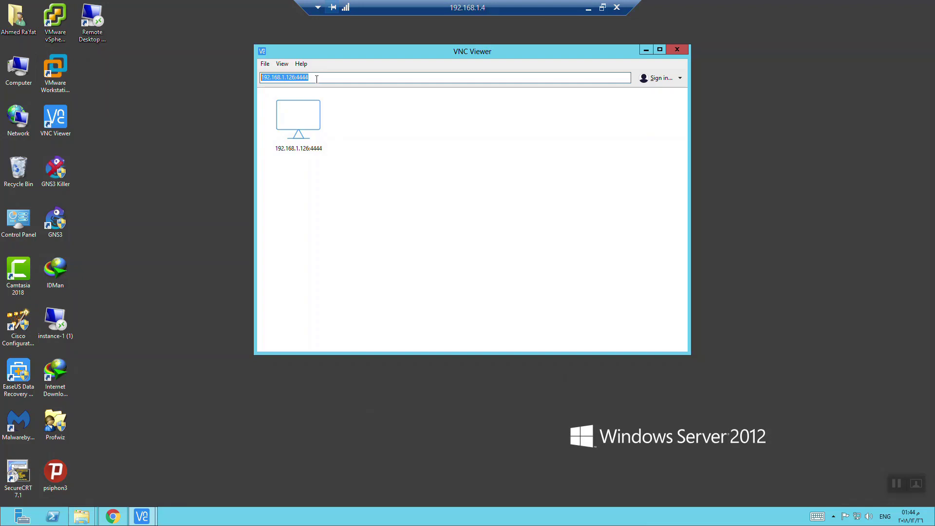
- Close the remote server sessions and restore the Client-8.1-1 VMware Workstation window from the taskbar
click(602, 8)
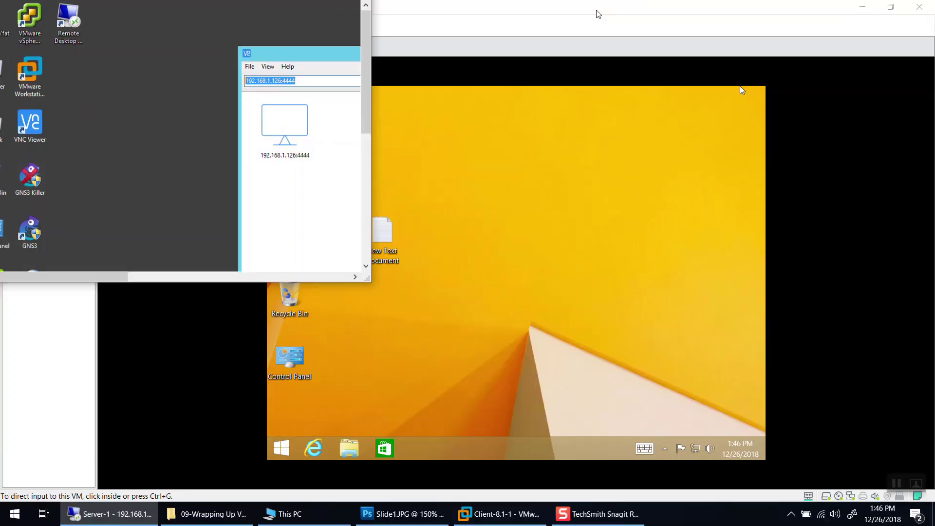
click(865, 8)
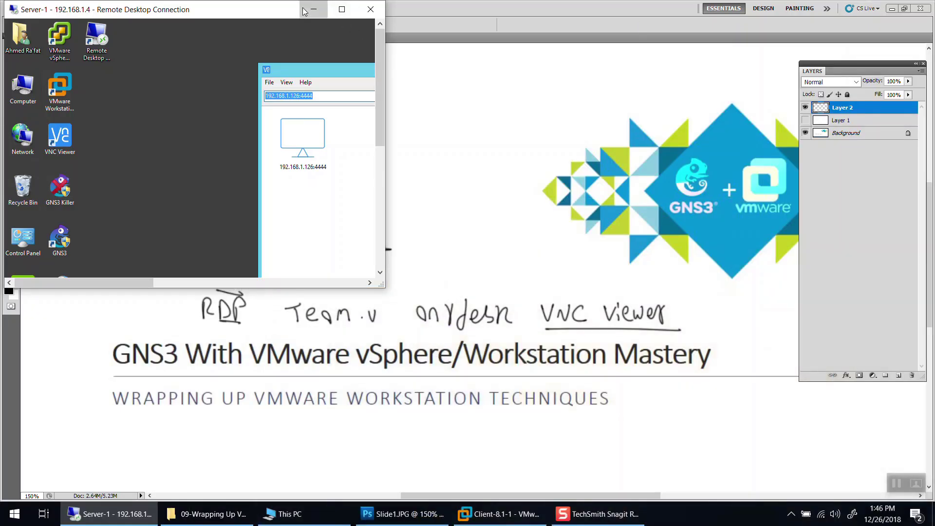
click(314, 9)
click(891, 9)
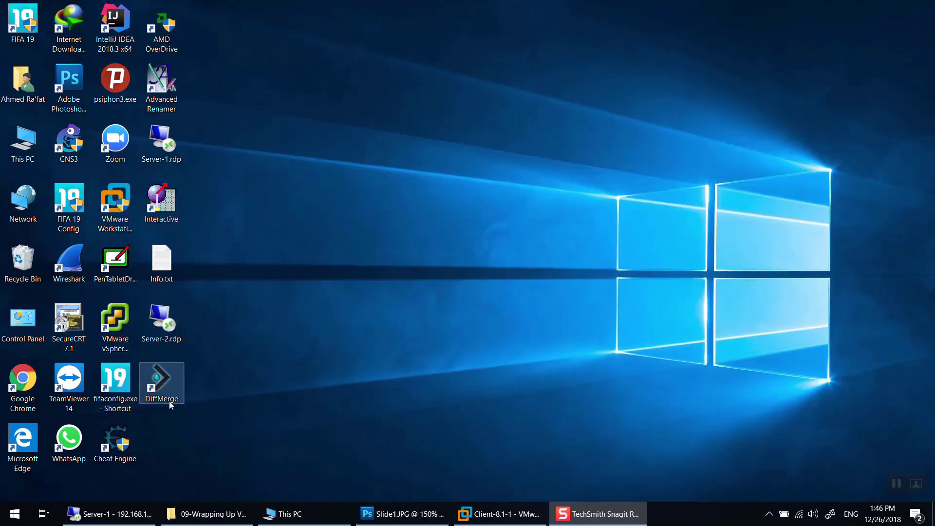
double_click(165, 320)
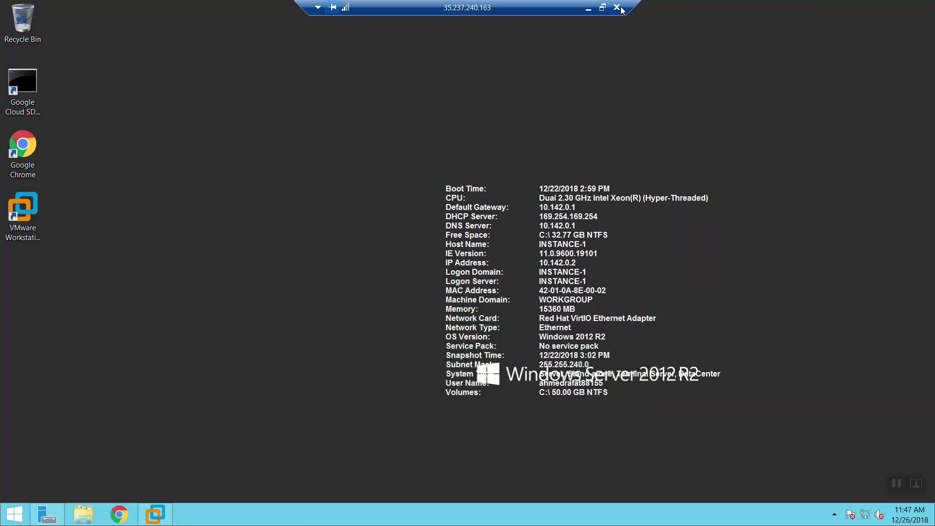
click(617, 8)
click(485, 522)
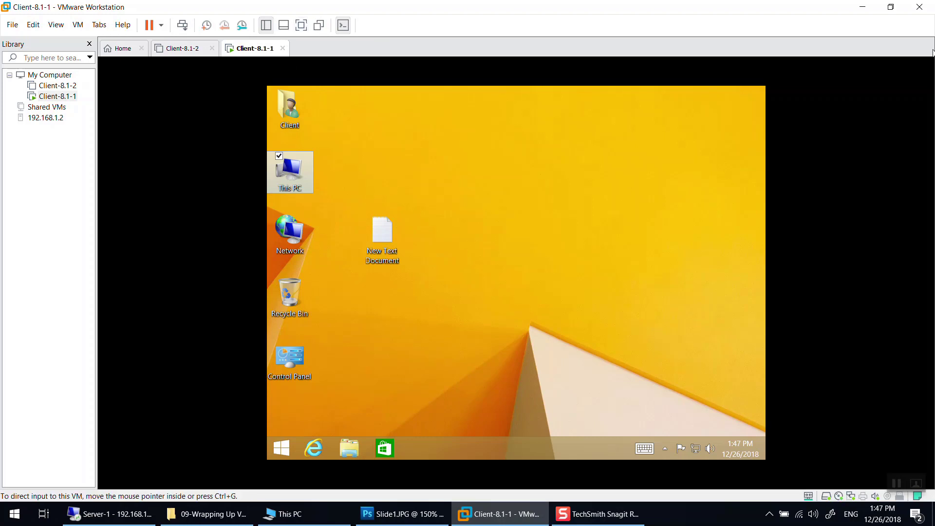
click(300, 27)
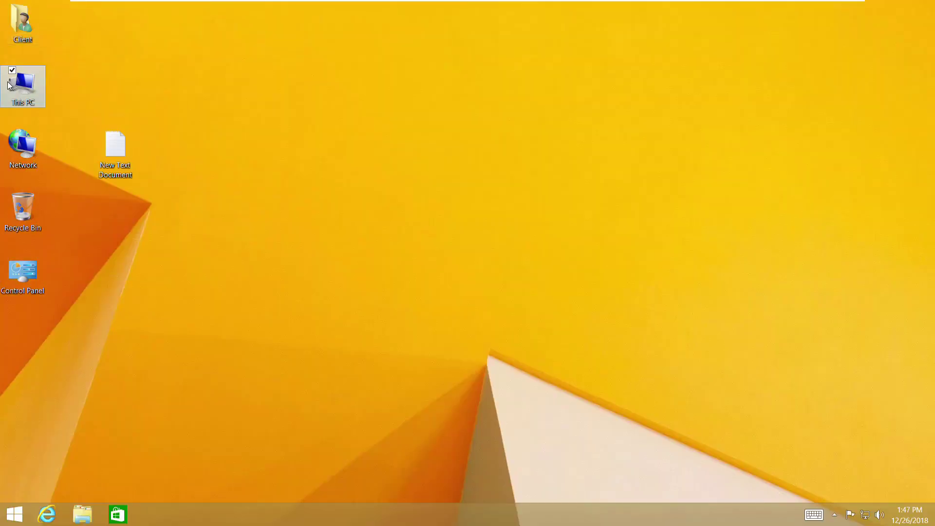
click(14, 159)
double_click(16, 99)
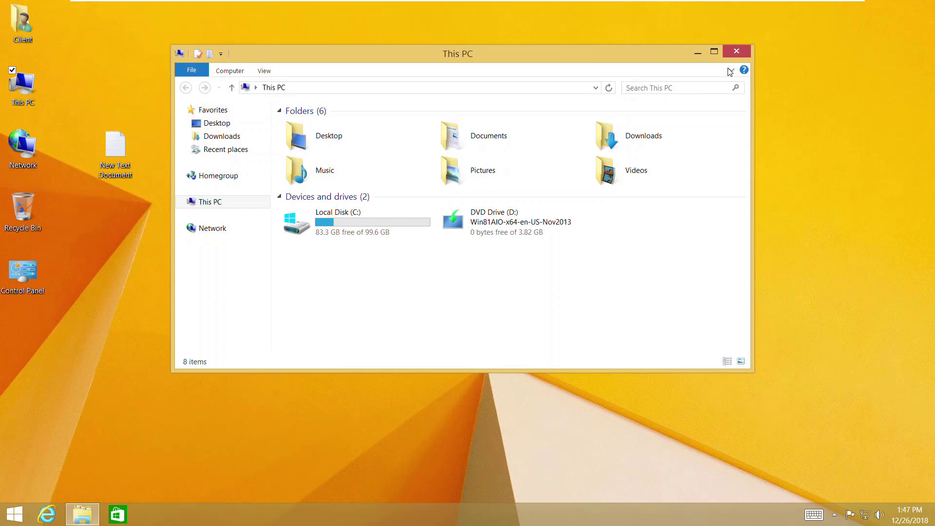
click(738, 56)
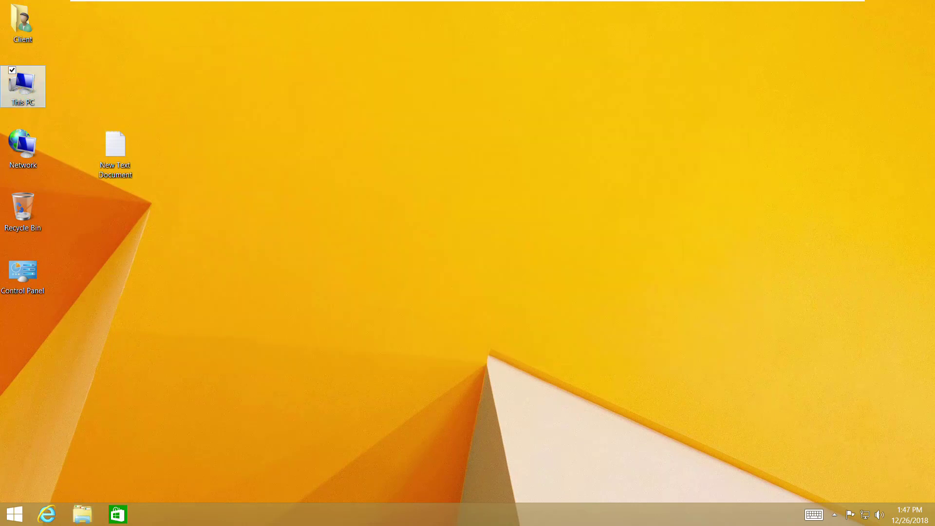
click(820, 4)
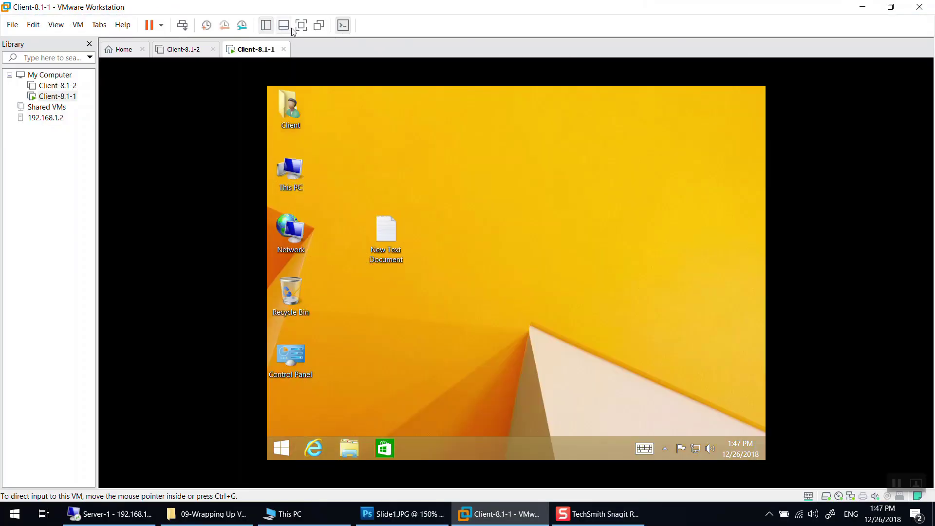
- Open New Text Document in Notepad, type a name into it, and switch Client-8.1-1 to Unity mode
double_click(378, 230)
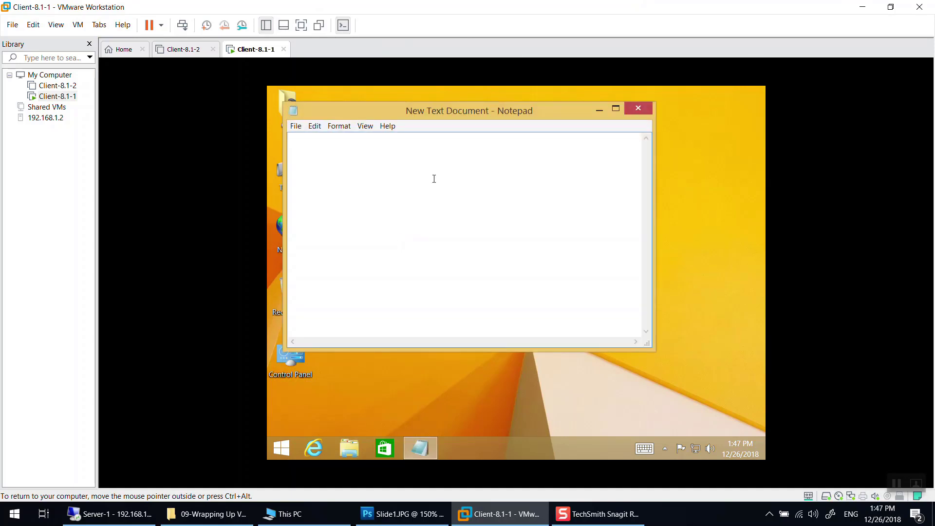
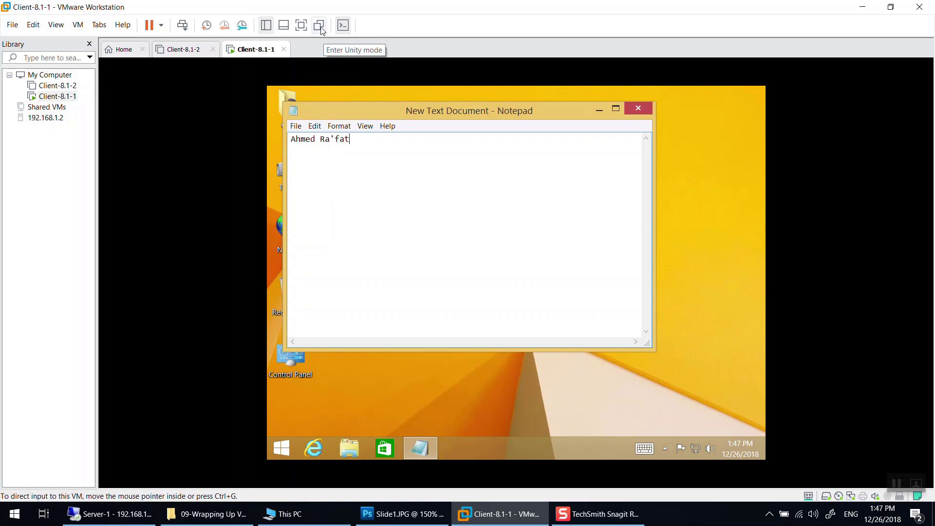
click(321, 29)
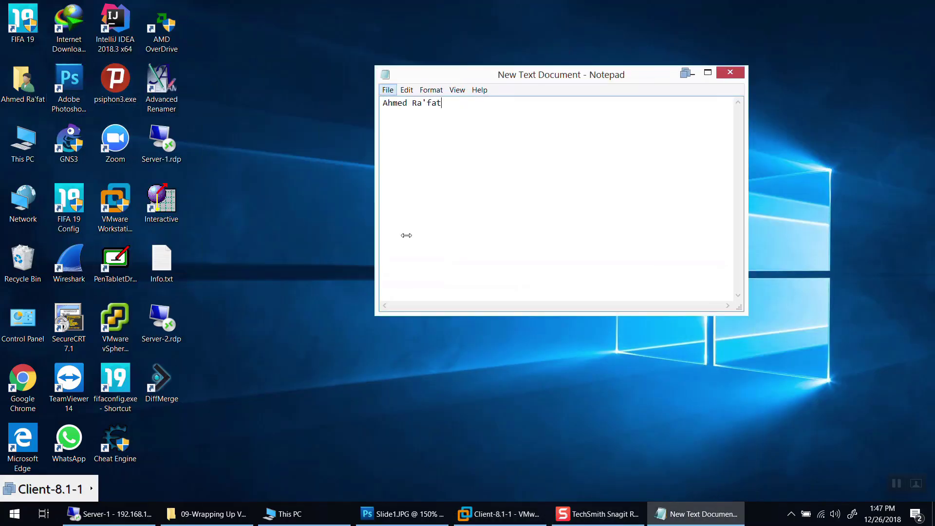
- Restore and minimise the VMware Workstation window from its taskbar previews
mouse_move(497, 522)
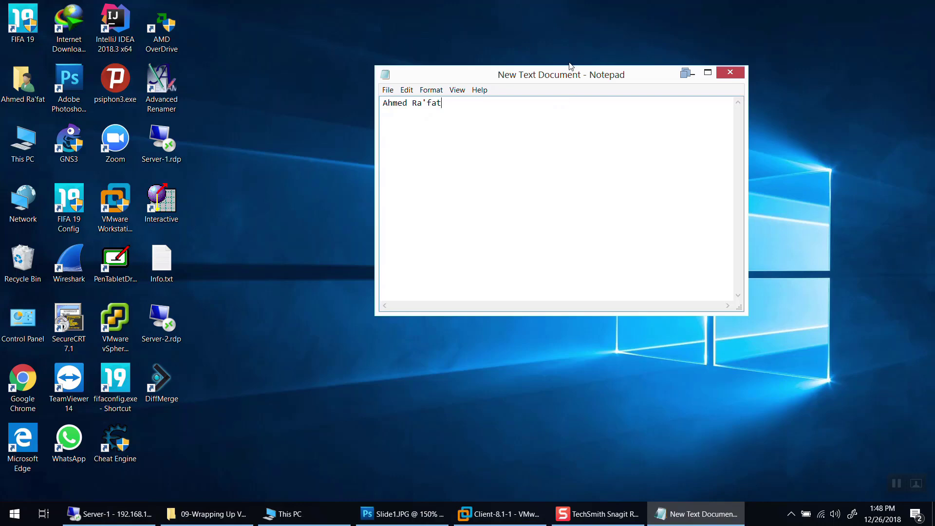
click(499, 513)
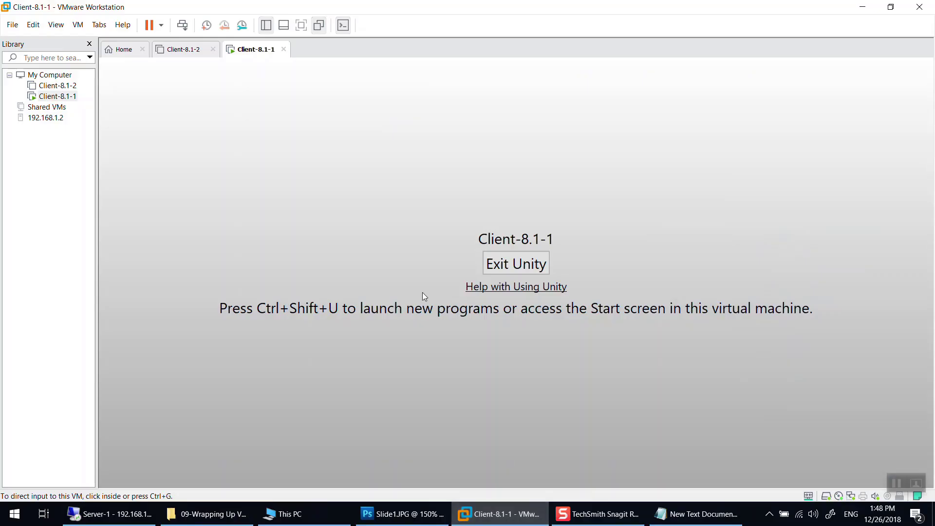
click(862, 6)
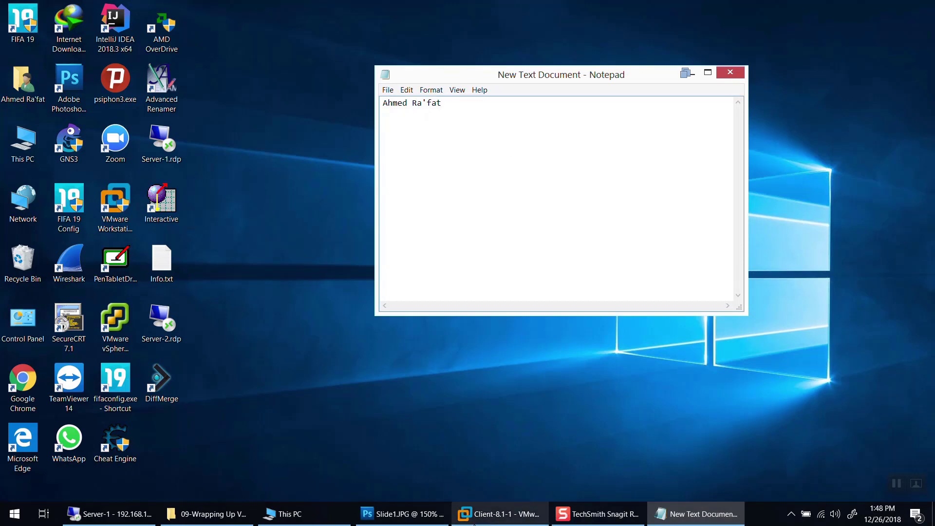
mouse_move(475, 523)
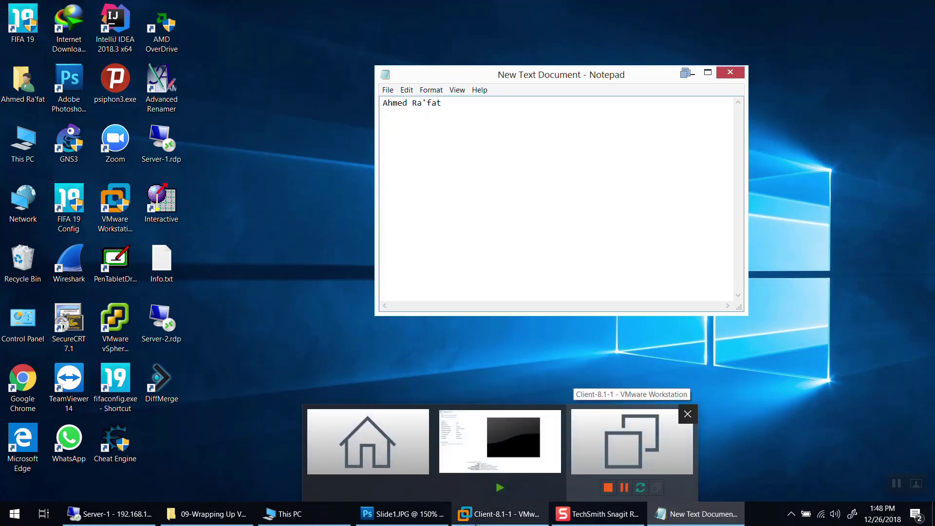
click(631, 441)
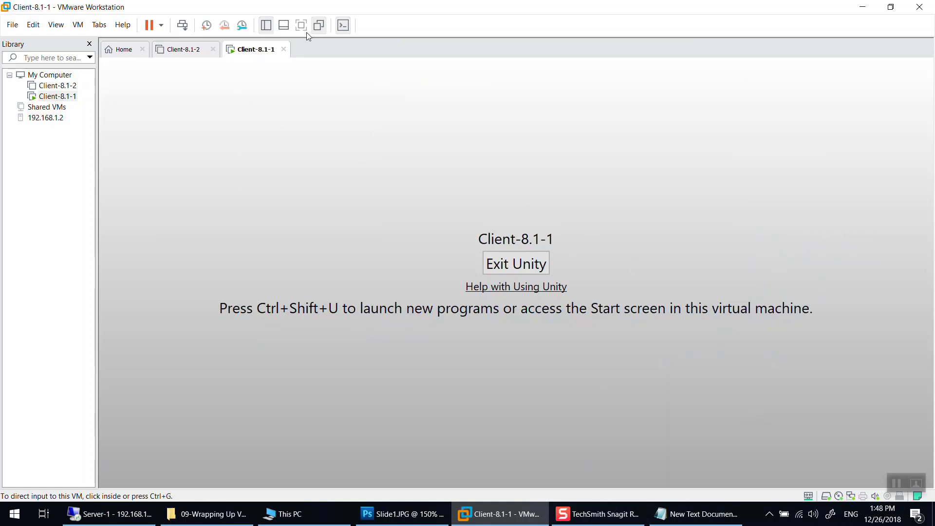
click(871, 6)
- Close the Notepad note with Don't Save and bring the Client-8.1-1 window to the front
drag(456, 73, 446, 75)
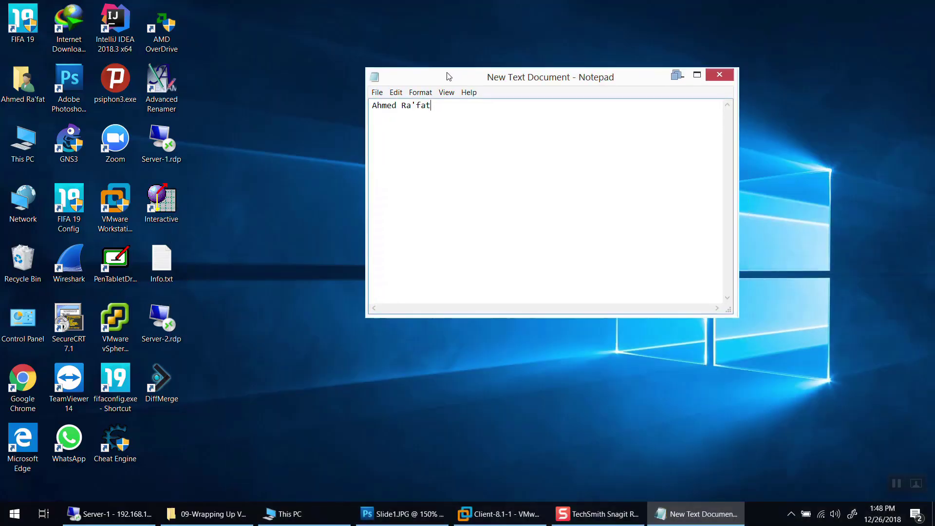
click(448, 91)
click(466, 77)
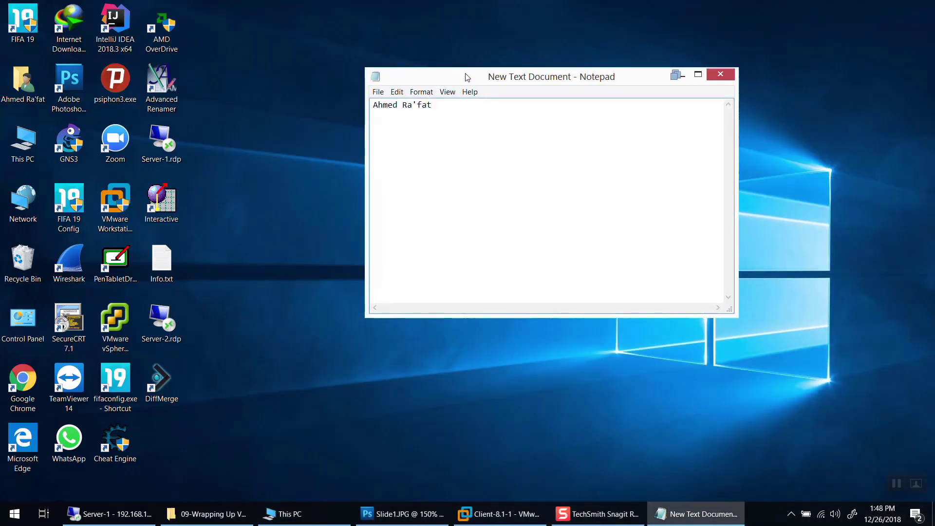
click(718, 74)
click(489, 273)
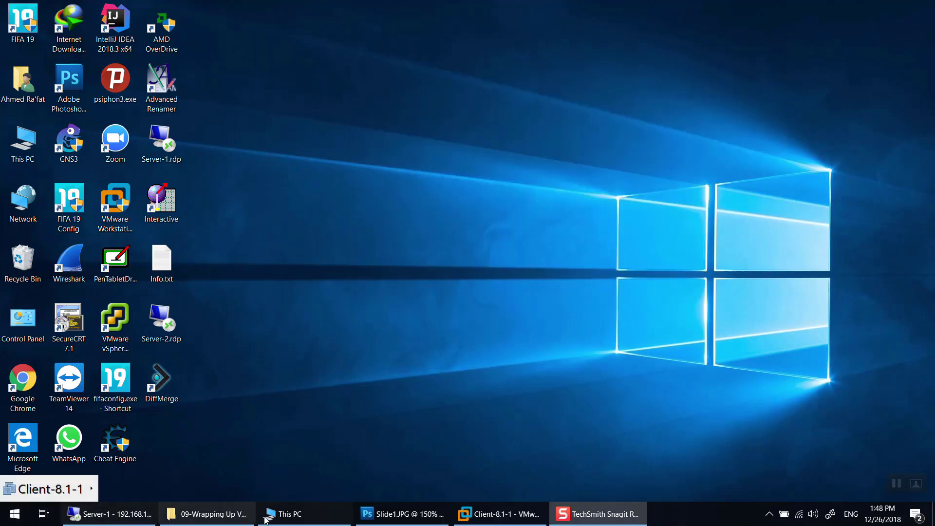
click(499, 513)
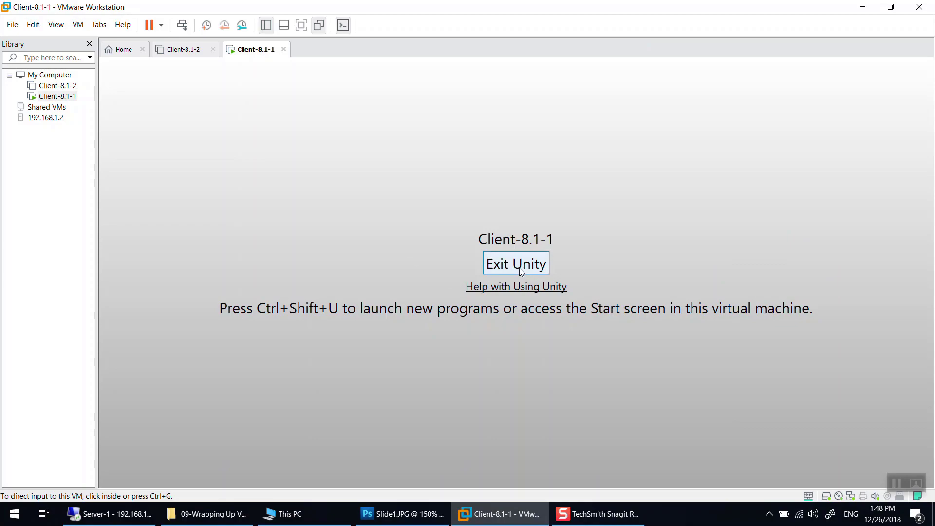
- Exit Unity mode for Client-8.1-1 and minimise VMware Workstation
click(472, 513)
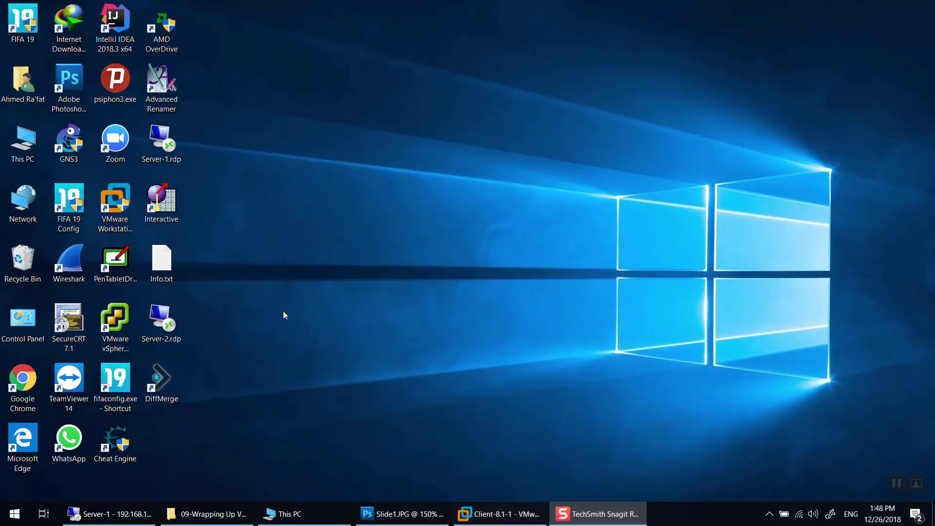
double_click(19, 144)
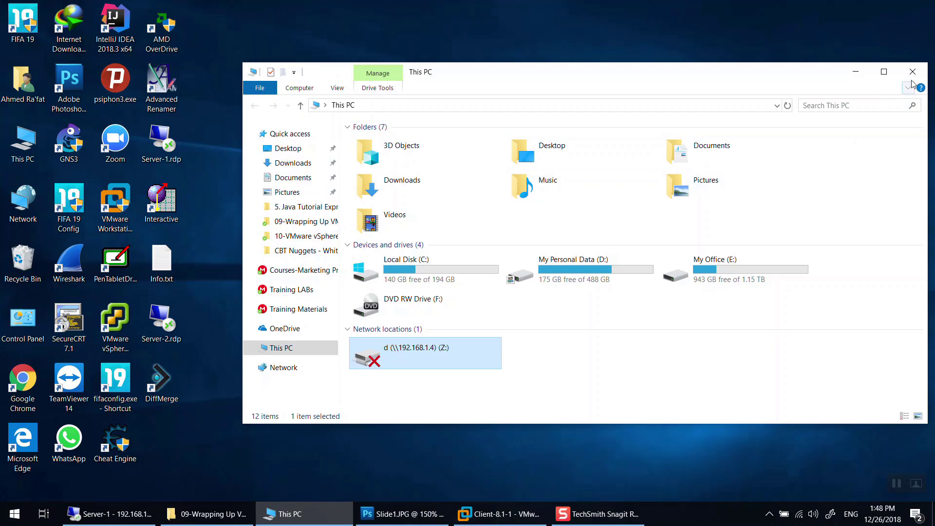
click(911, 71)
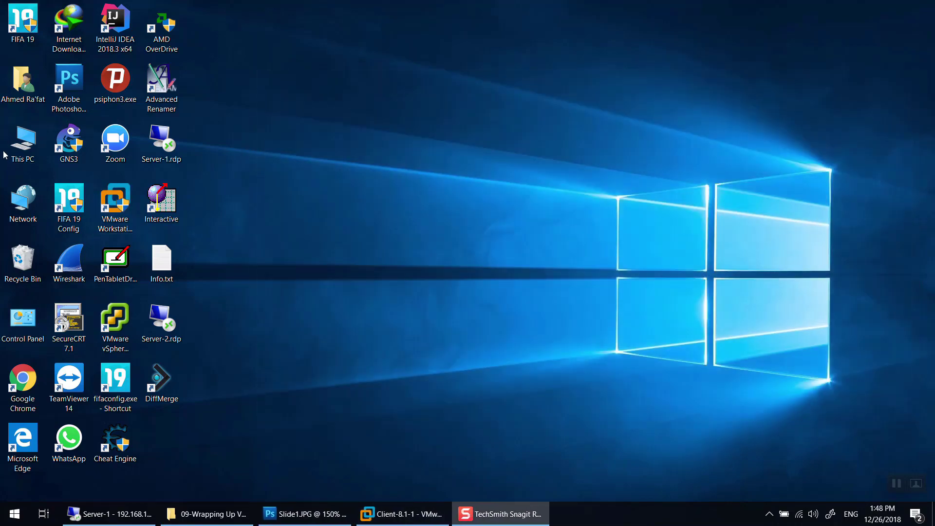
click(402, 513)
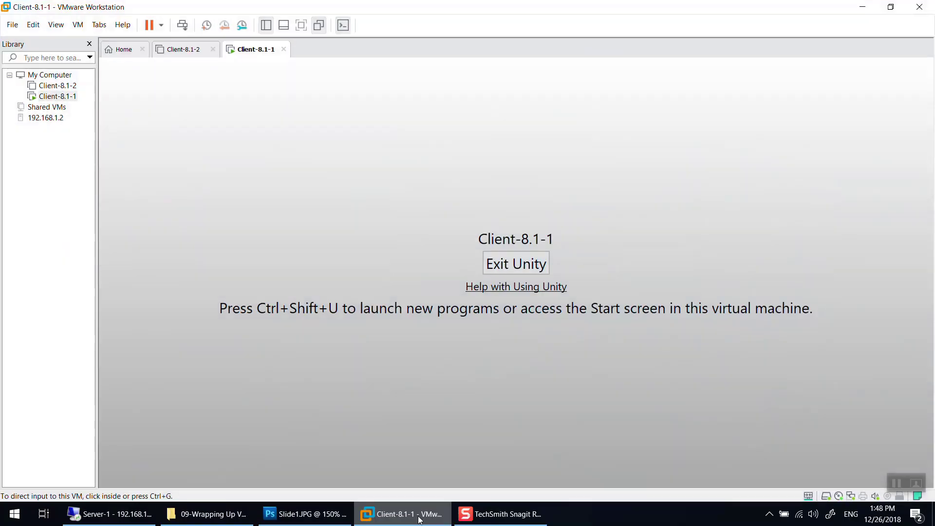
click(522, 259)
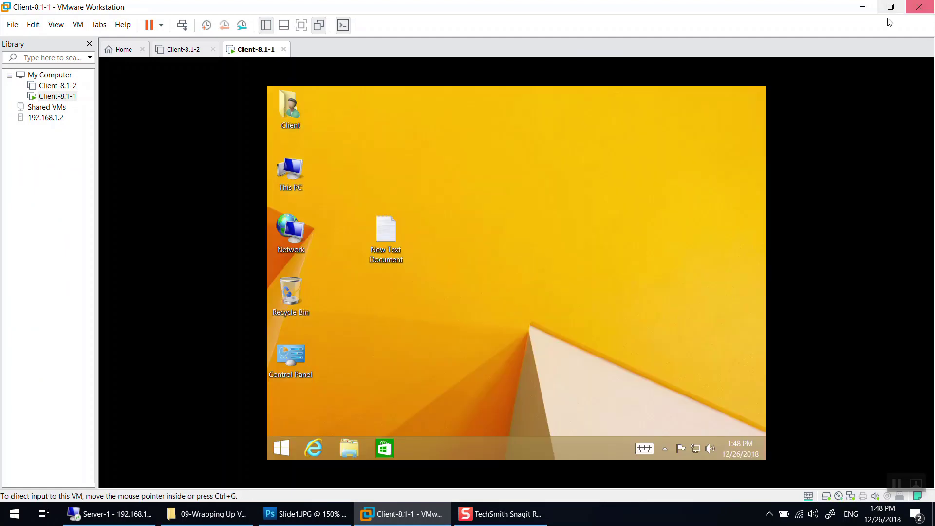
click(862, 7)
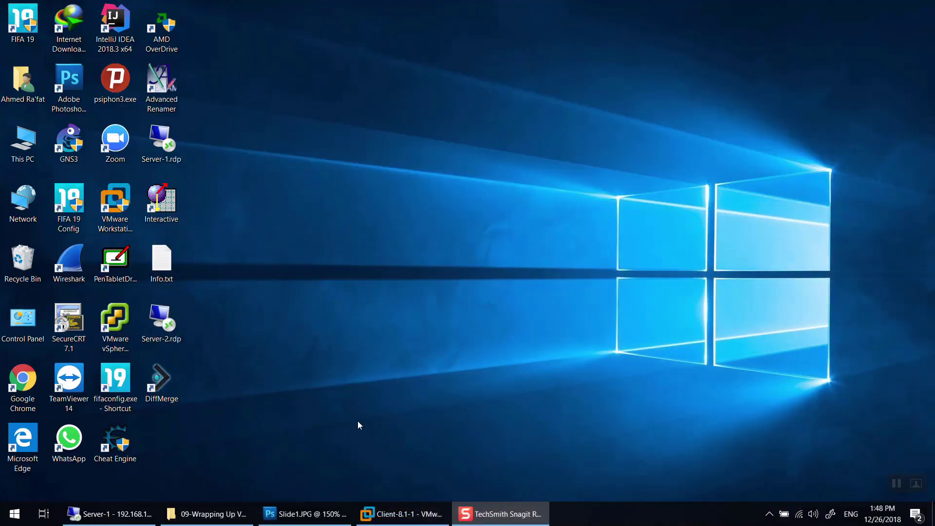
- Show the course title slide full-screen in Photoshop and clear its handwritten notes
click(319, 515)
key(f)
key(f)
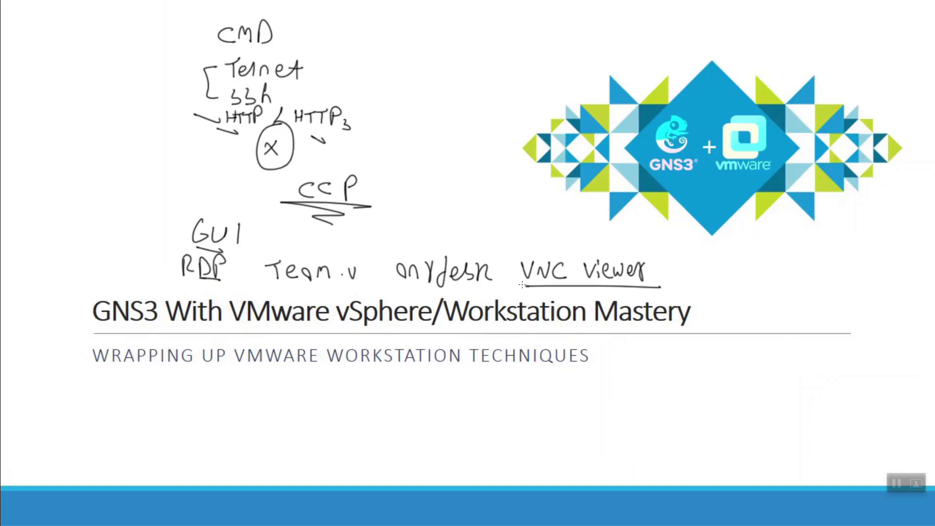
key(Delete)
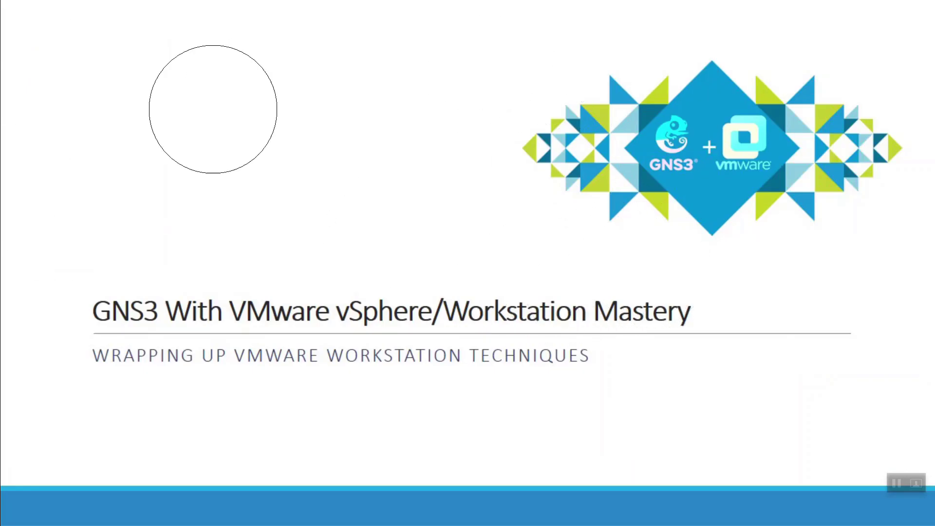